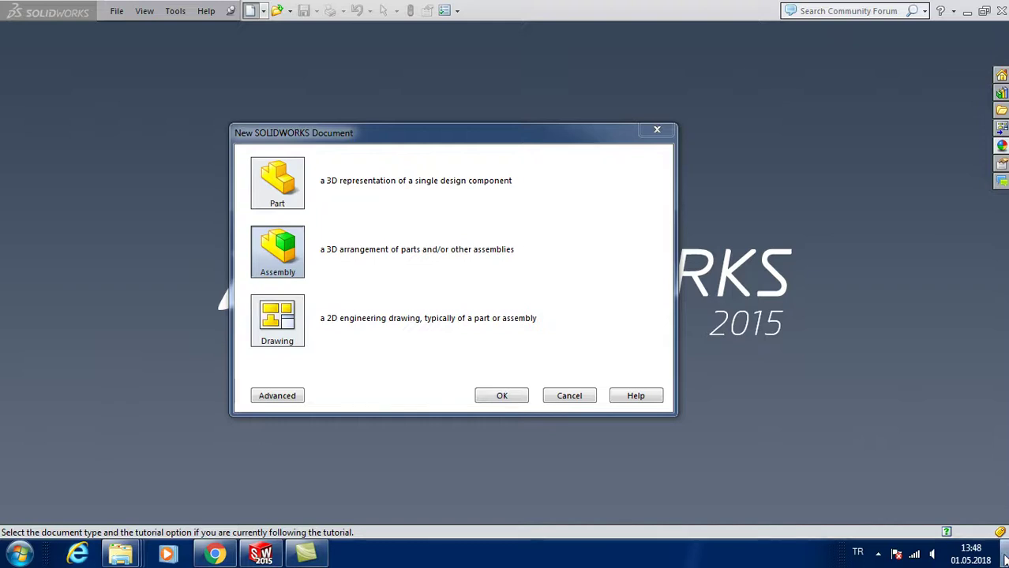
# Review the enlarged a5 gear reference drawing, then return to SOLIDWORKS.
pyautogui.doubleClick(82, 415)
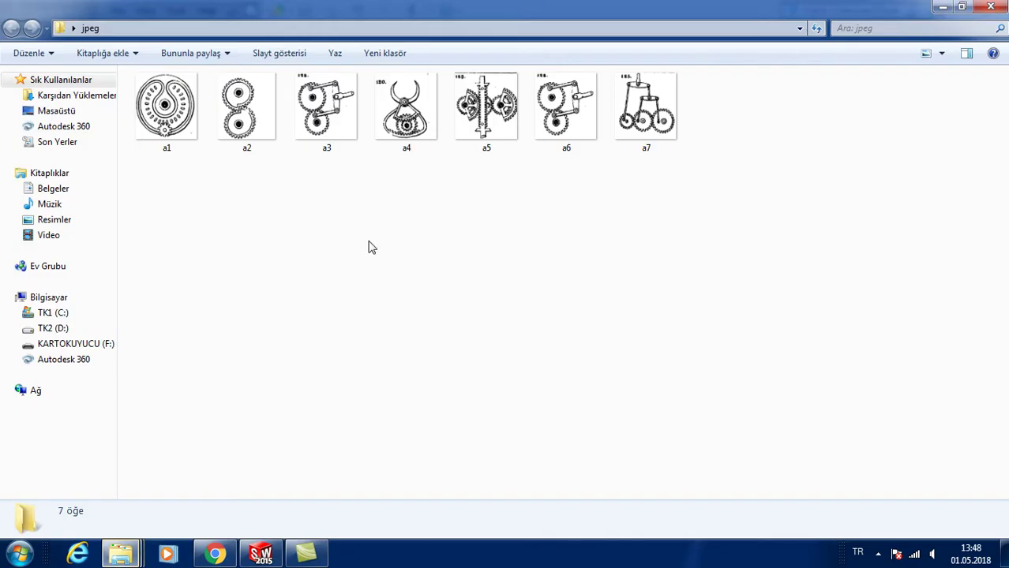
pyautogui.doubleClick(491, 110)
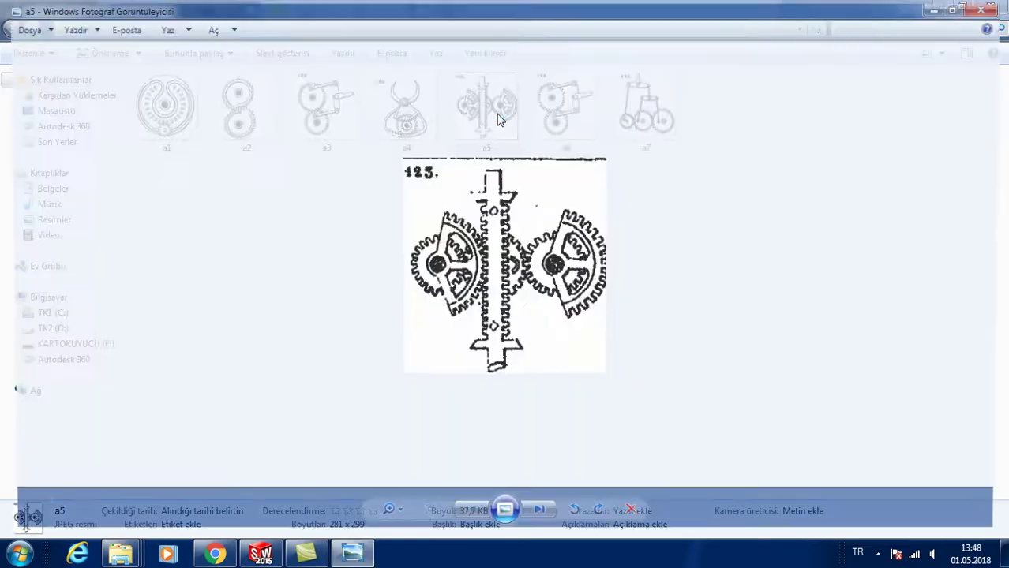
pyautogui.moveTo(391, 521); pyautogui.dragTo(449, 421)
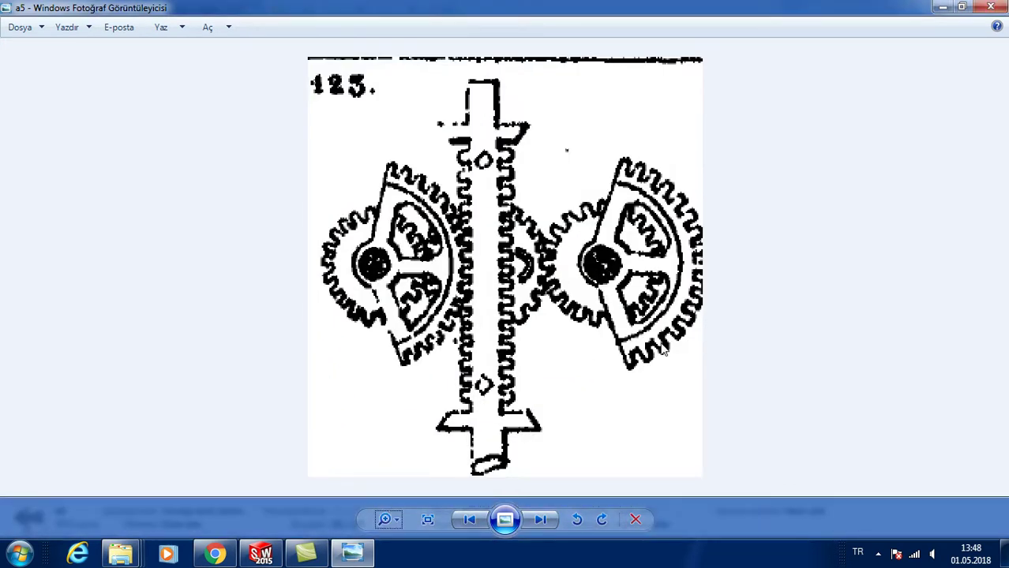
pyautogui.click(990, 7)
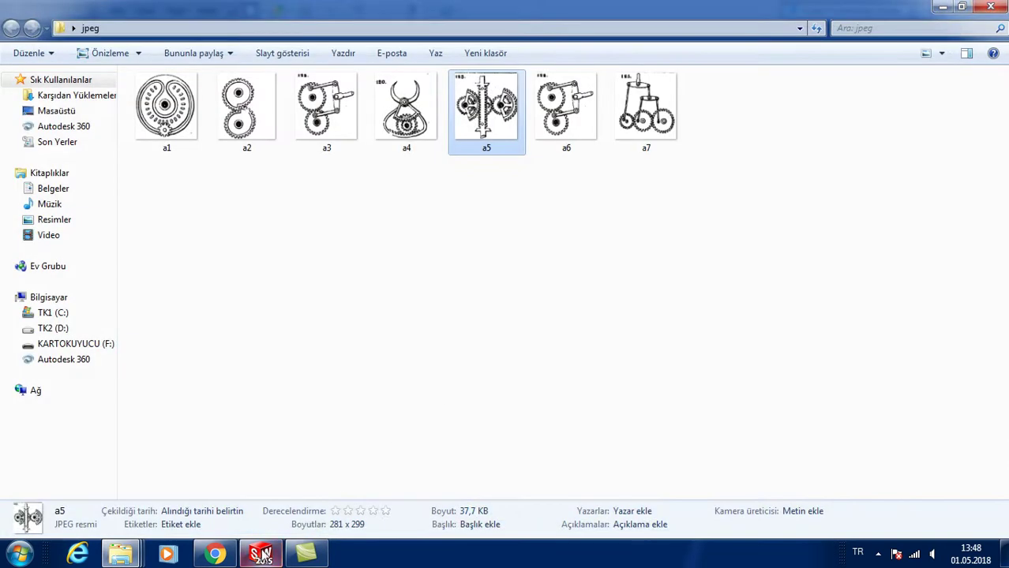
pyautogui.click(263, 555)
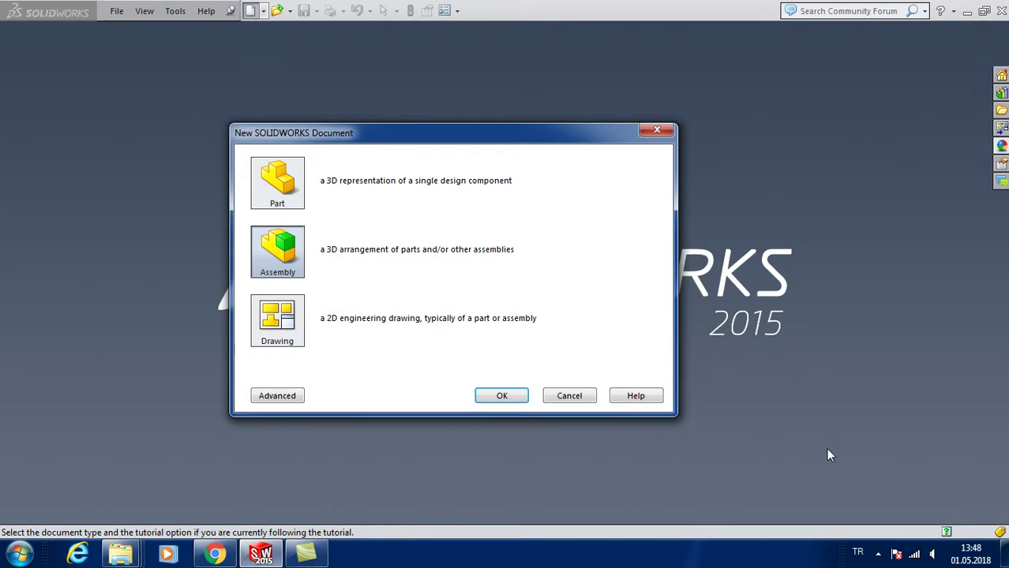
# Start a new assembly and open reciprocating_segmented_gears_(structure) from the 'dişli ve kramayarr' folder.
pyautogui.click(510, 397)
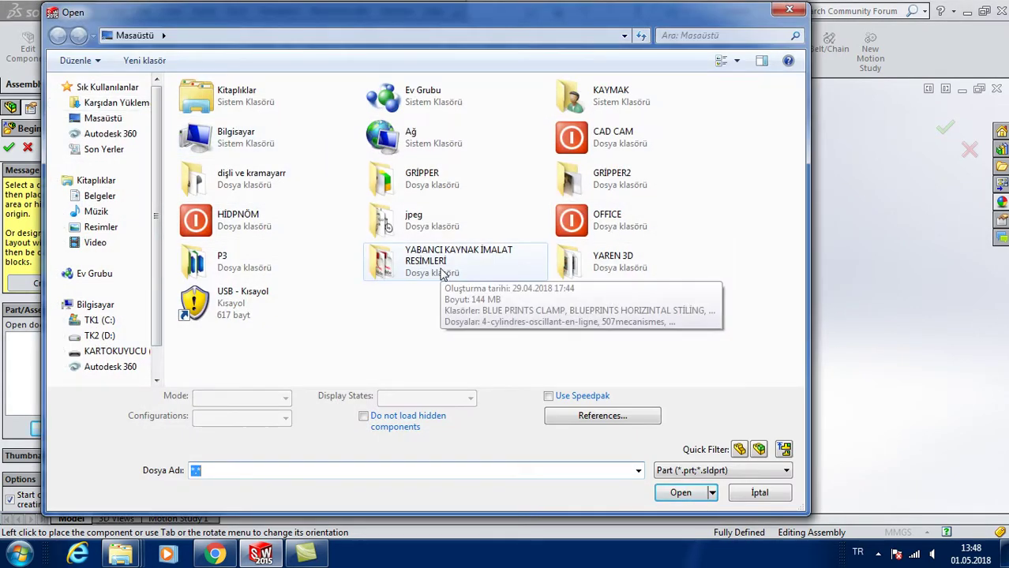
pyautogui.doubleClick(229, 181)
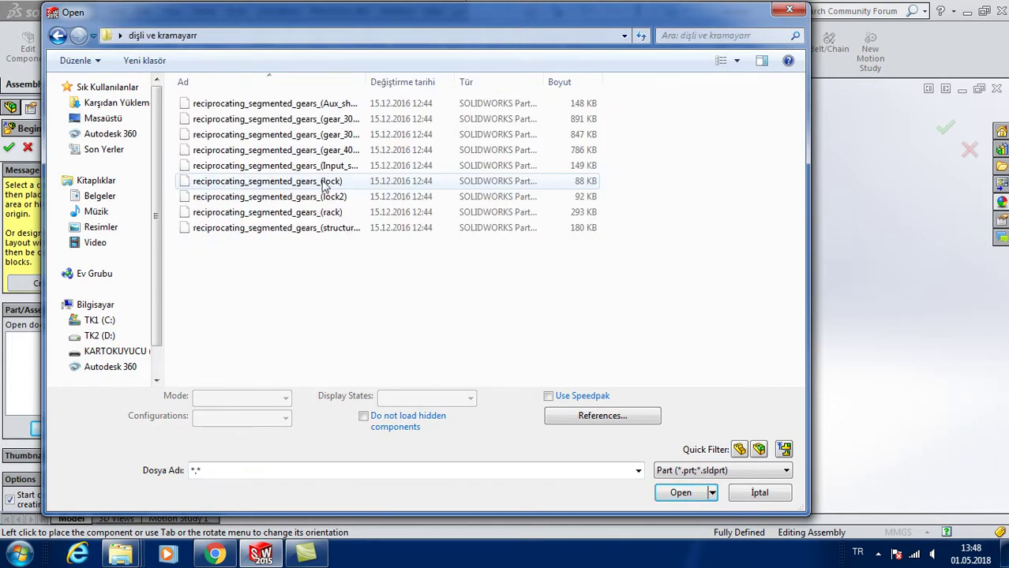
pyautogui.moveTo(365, 82); pyautogui.dragTo(466, 82)
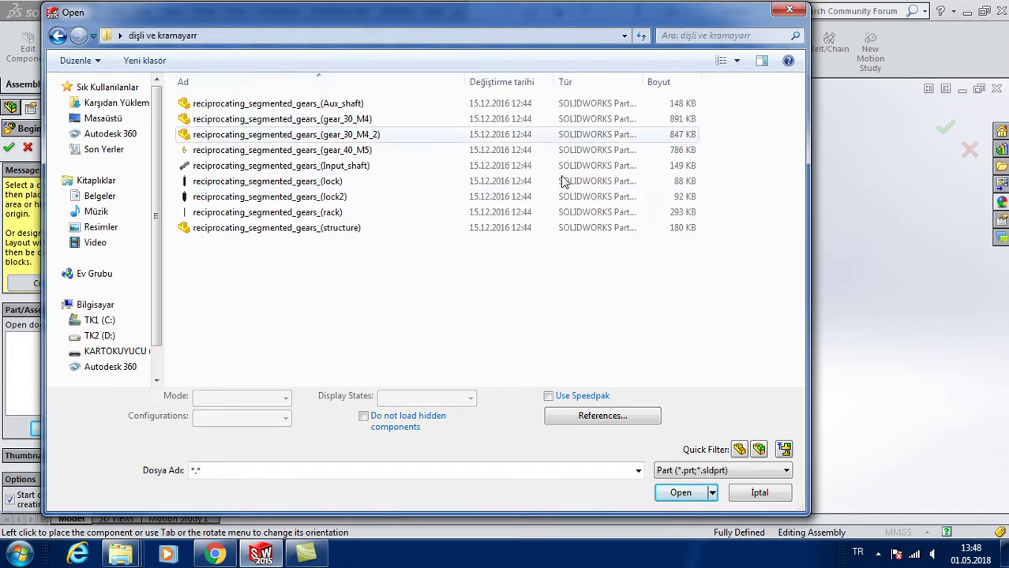
pyautogui.moveTo(644, 81); pyautogui.dragTo(695, 81)
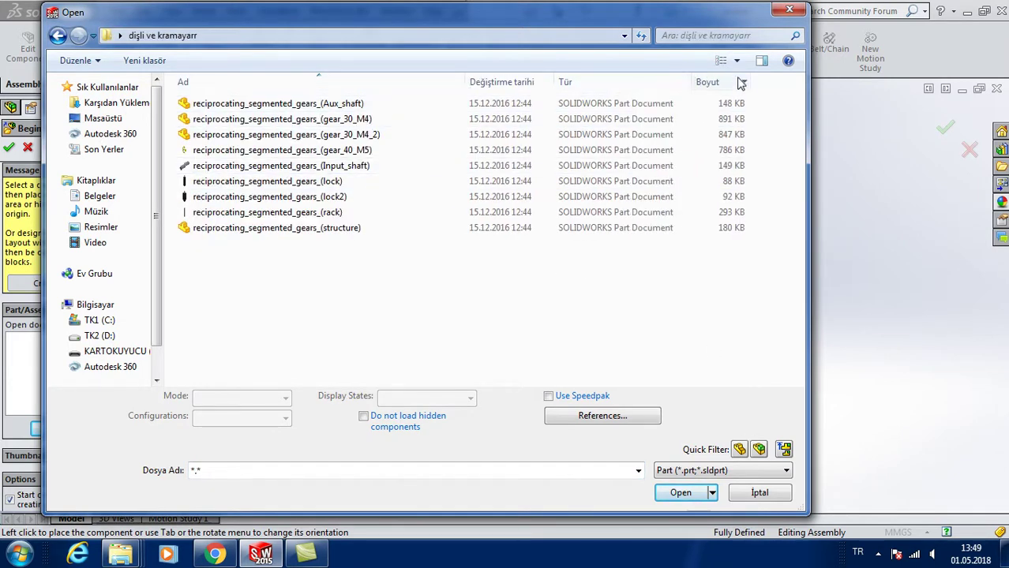
pyautogui.click(737, 61)
pyautogui.click(784, 43)
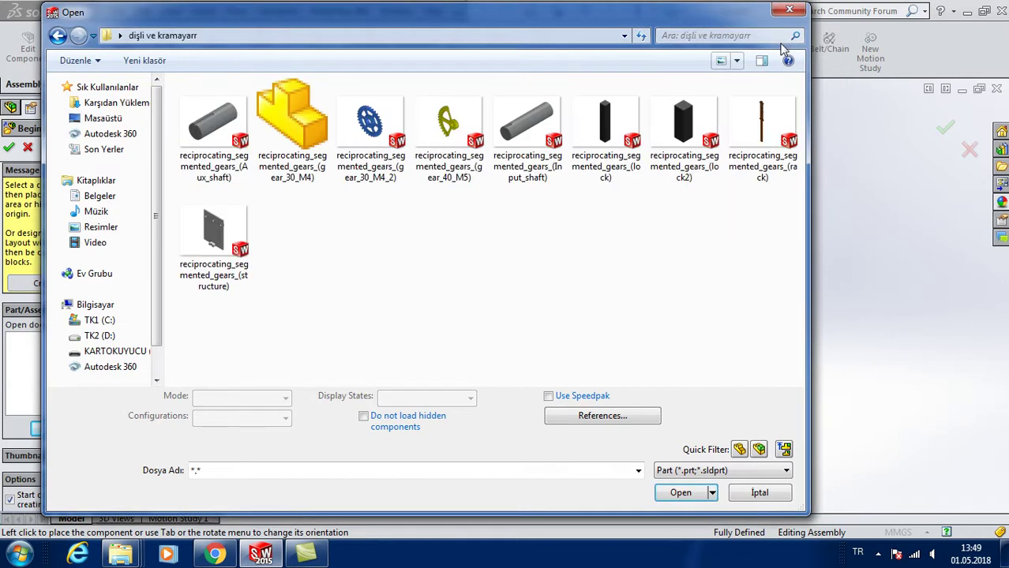
pyautogui.click(215, 233)
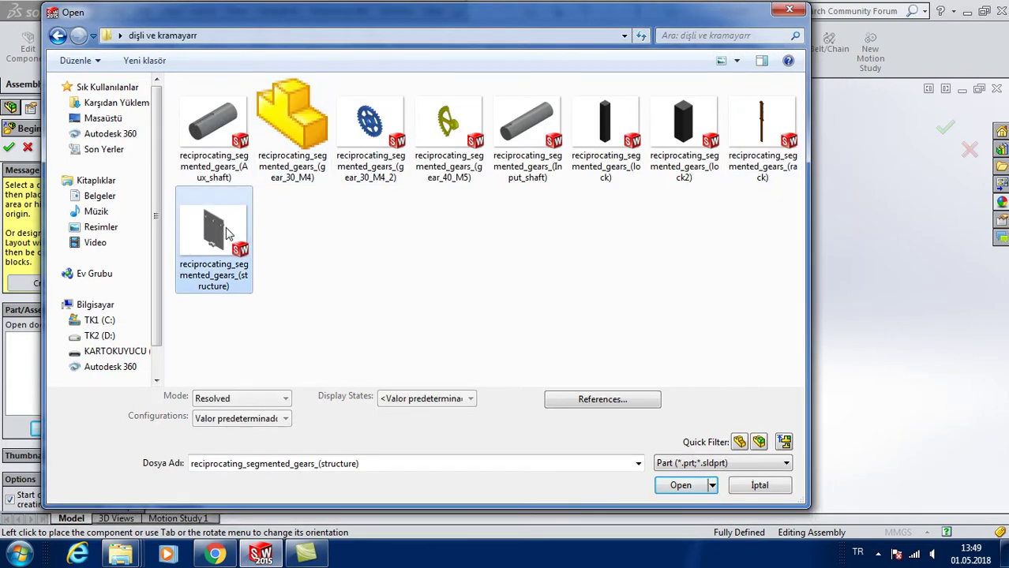
pyautogui.click(679, 493)
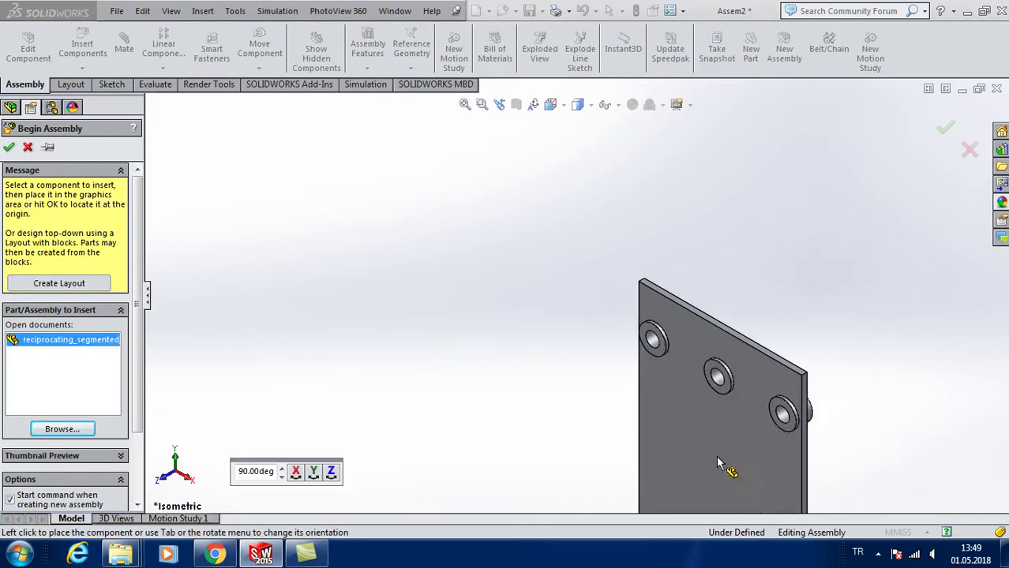
# Fix the structure plate, then load Aux_shaft, both gears, Input_shaft, lock, lock2 and rack for insertion.
pyautogui.click(9, 148)
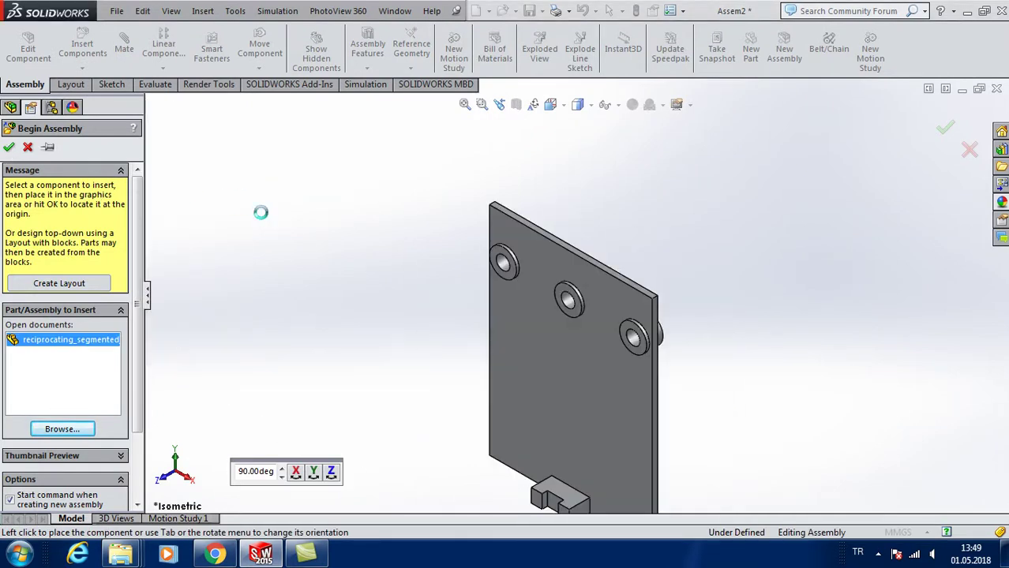
pyautogui.click(79, 44)
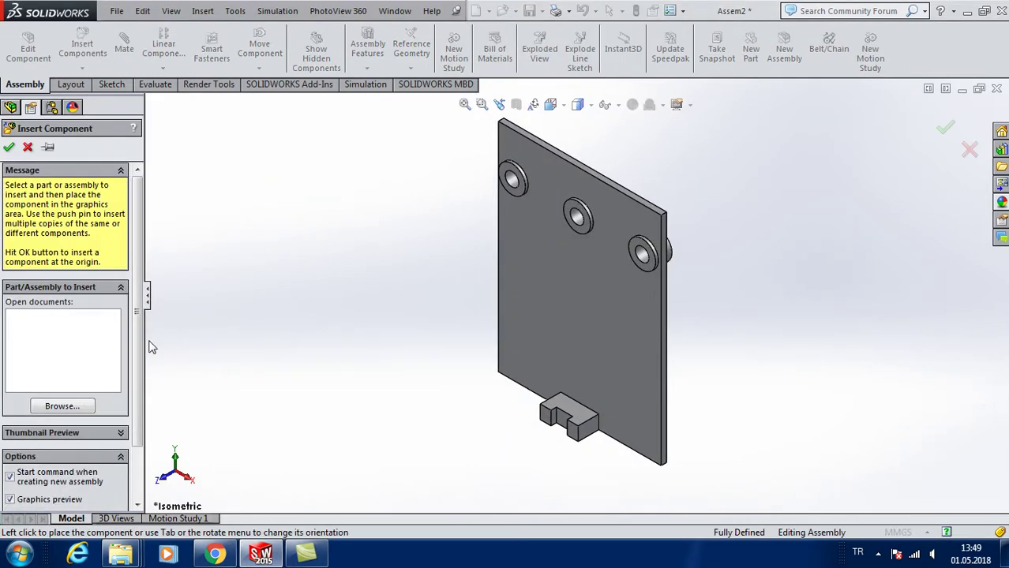
pyautogui.click(70, 406)
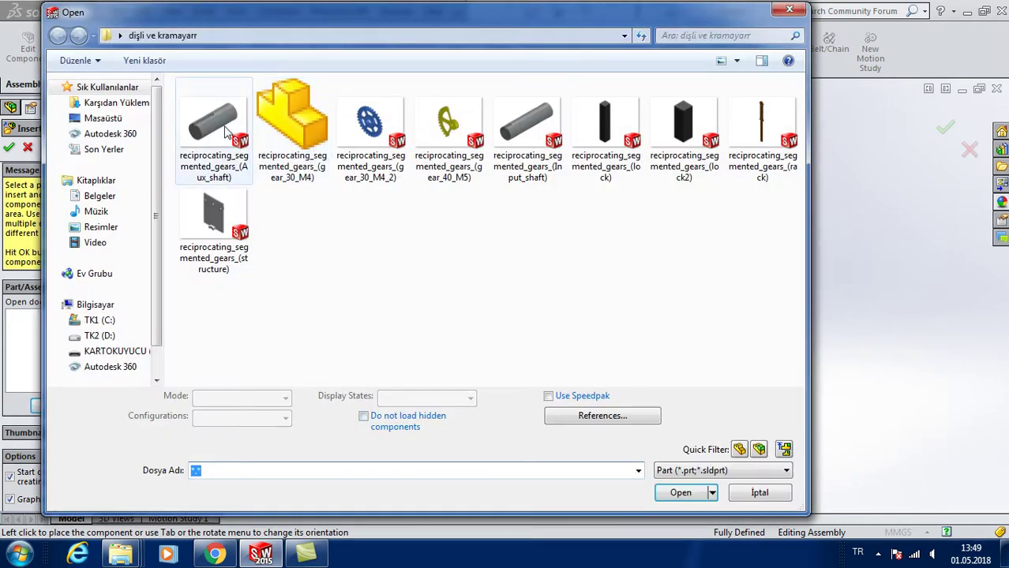
pyautogui.click(221, 126)
pyautogui.keyDown('shift'); pyautogui.click(292, 119); pyautogui.keyUp('shift')
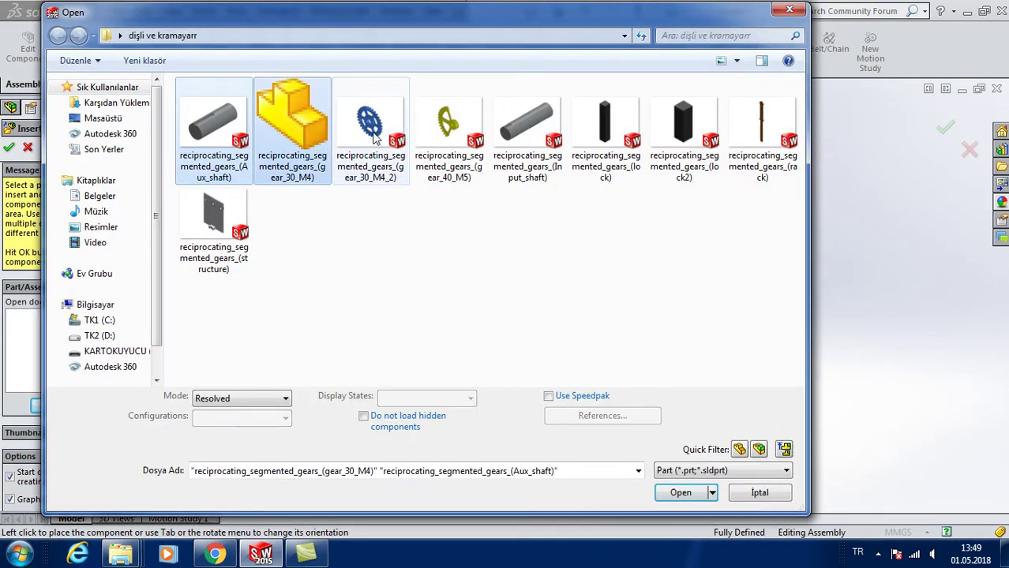
pyautogui.keyDown('shift'); pyautogui.click(448, 118); pyautogui.keyUp('shift')
pyautogui.keyDown('shift'); pyautogui.click(515, 135); pyautogui.keyUp('shift')
pyautogui.keyDown('shift'); pyautogui.click(604, 122); pyautogui.keyUp('shift')
pyautogui.keyDown('shift'); pyautogui.click(683, 122); pyautogui.keyUp('shift')
pyautogui.keyDown('shift'); pyautogui.click(758, 122); pyautogui.keyUp('shift')
pyautogui.click(680, 493)
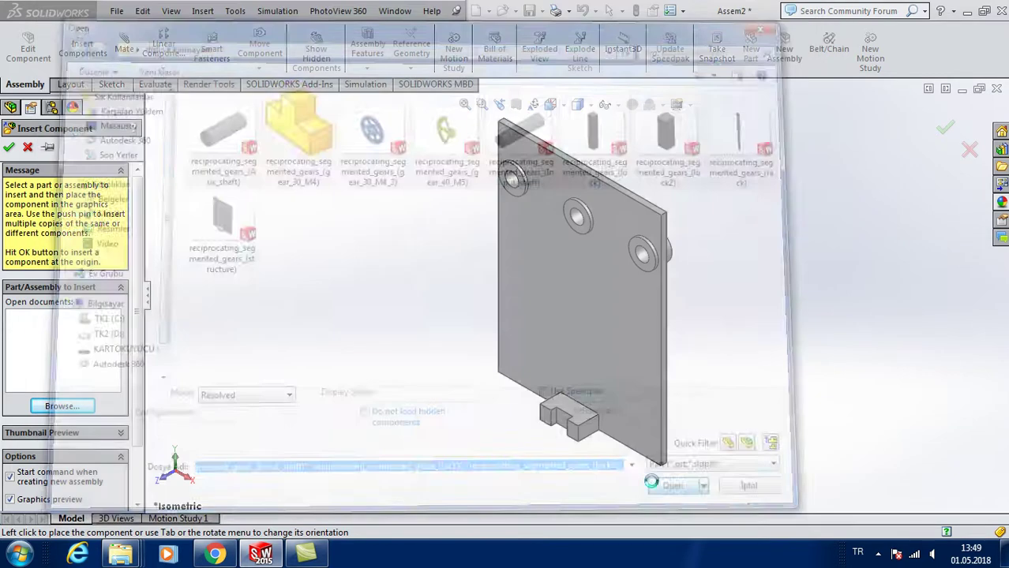
# Place the shafts, green and blue gears, yellow segmented gear, two lock pins and rack around the plate.
pyautogui.click(302, 264)
pyautogui.click(335, 312)
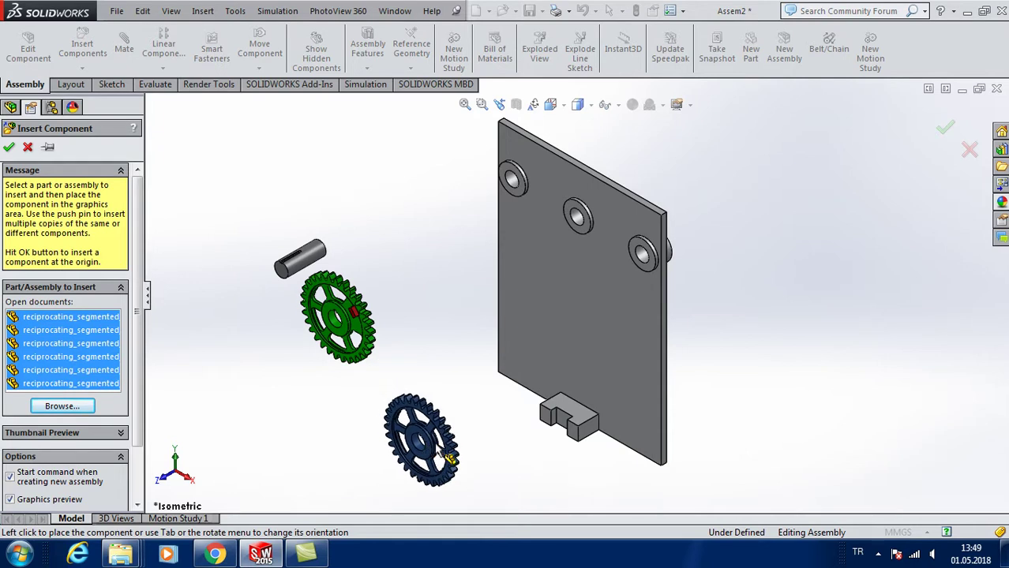
pyautogui.click(462, 472)
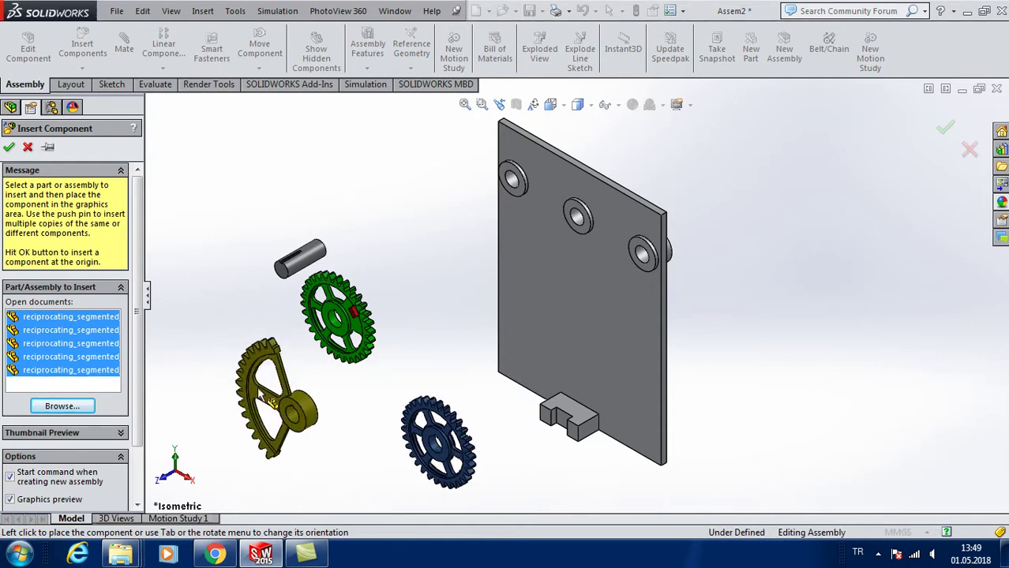
pyautogui.click(251, 370)
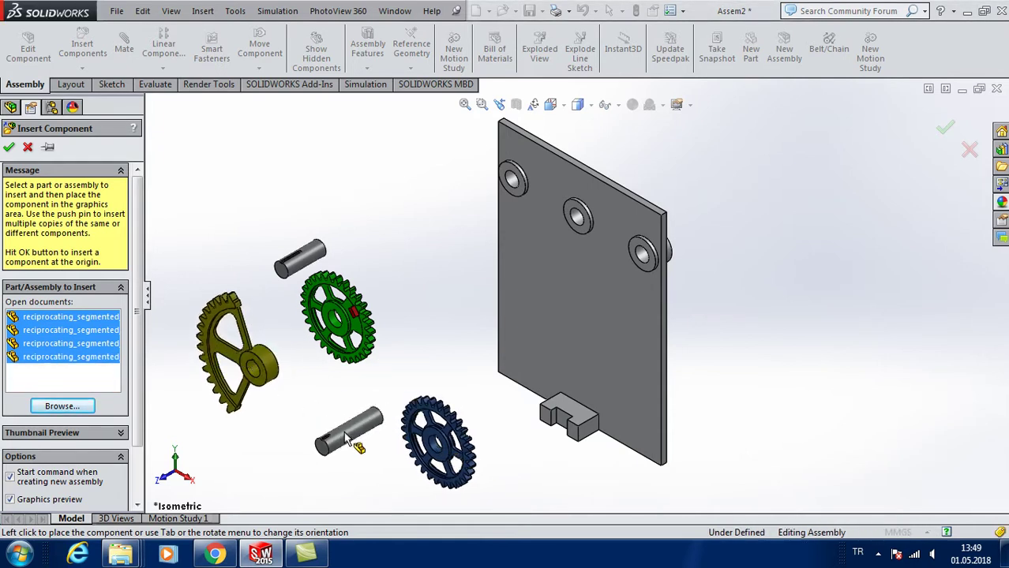
pyautogui.click(238, 197)
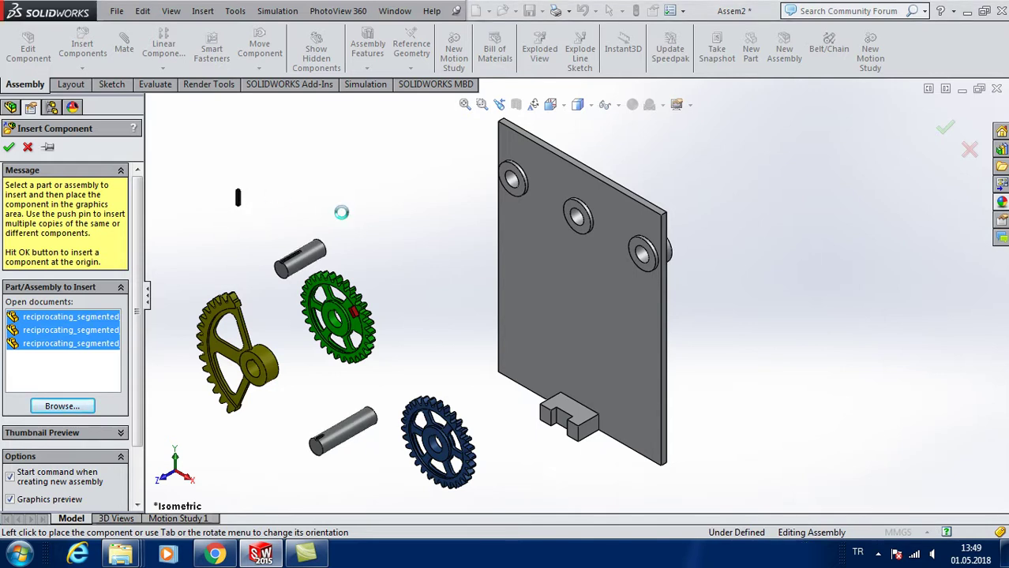
pyautogui.click(369, 206)
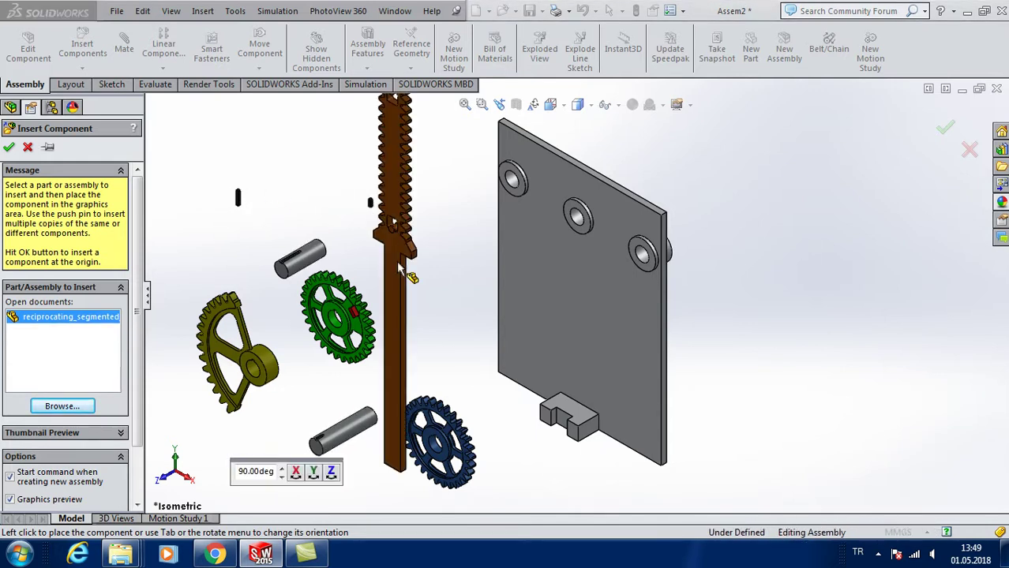
pyautogui.click(397, 329)
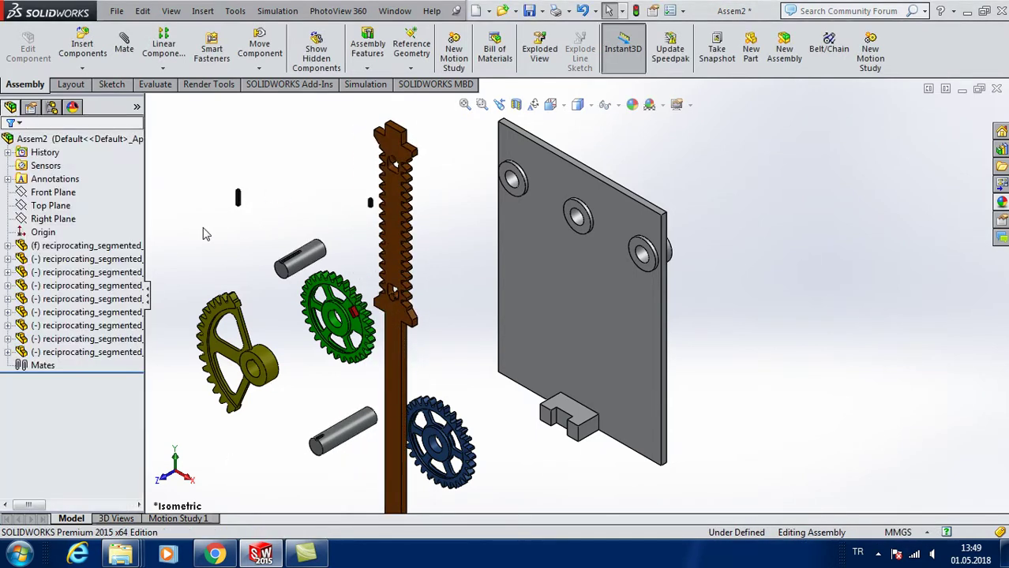
# Slide the rack left between the shafts, and put the green gear and then the blue gear beside it.
pyautogui.moveTo(457, 438); pyautogui.dragTo(792, 341)
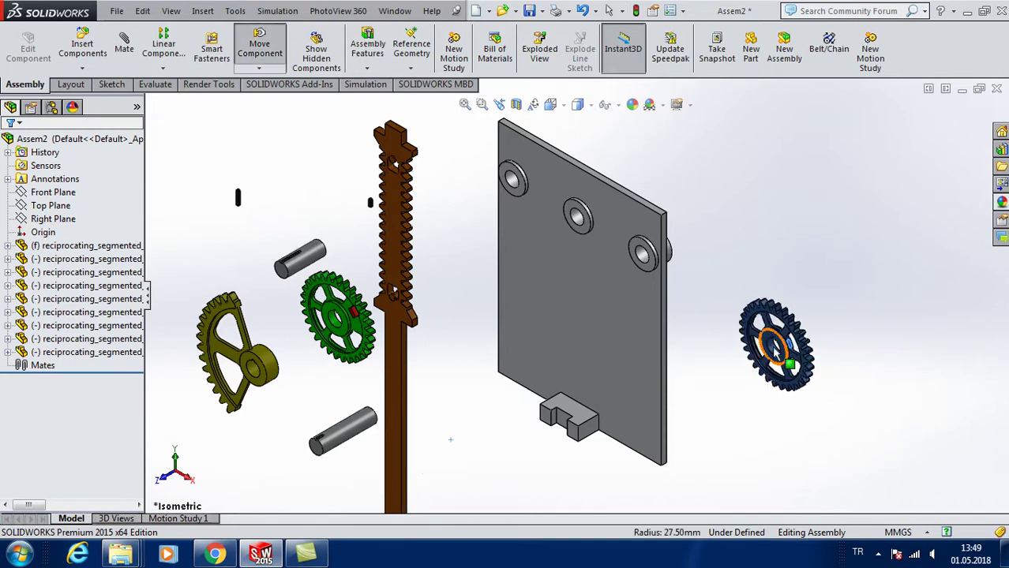
pyautogui.moveTo(368, 306); pyautogui.dragTo(484, 241)
pyautogui.moveTo(396, 266); pyautogui.dragTo(335, 289)
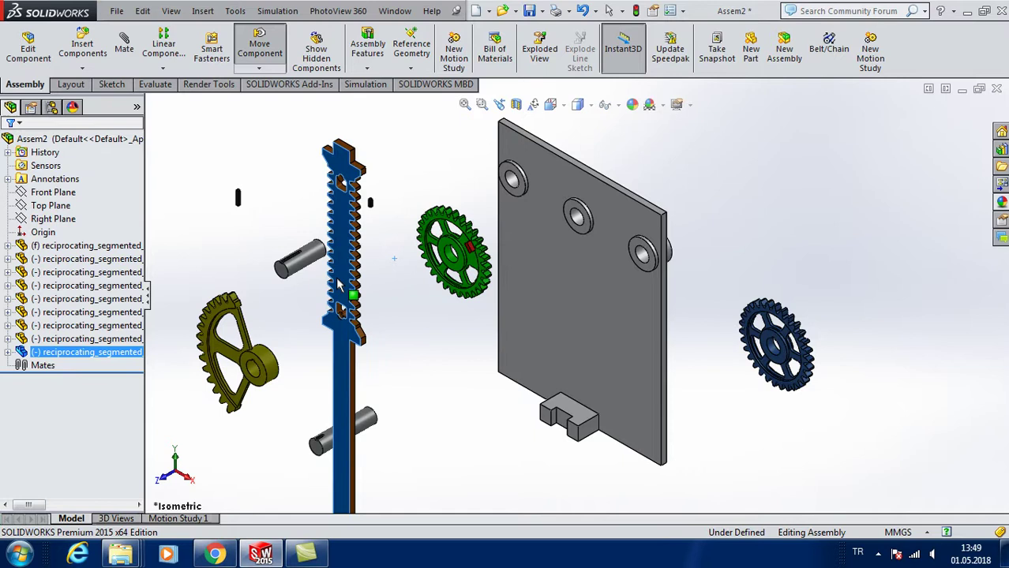
pyautogui.click(412, 342)
pyautogui.click(879, 555)
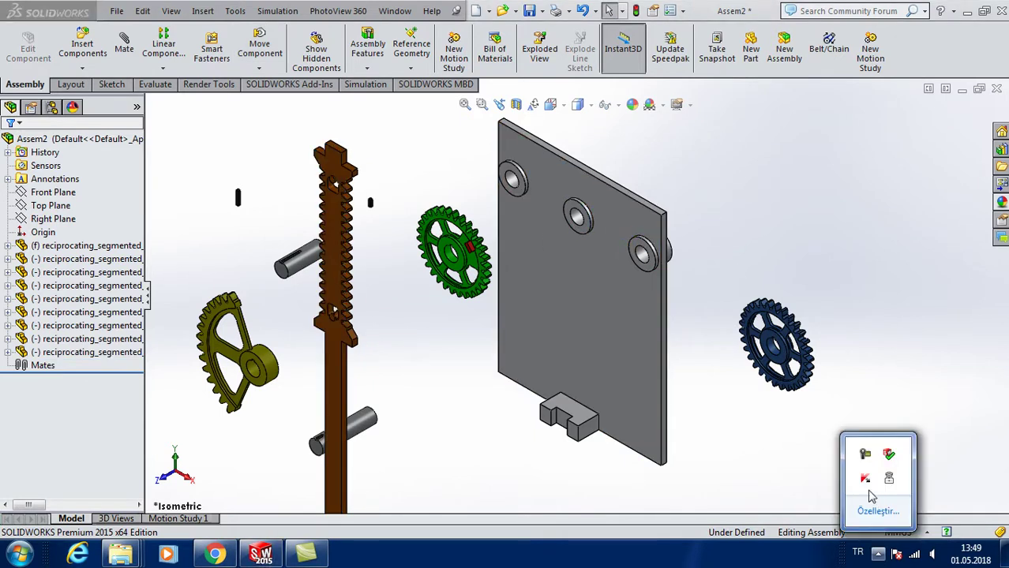
pyautogui.click(866, 457)
pyautogui.click(946, 493)
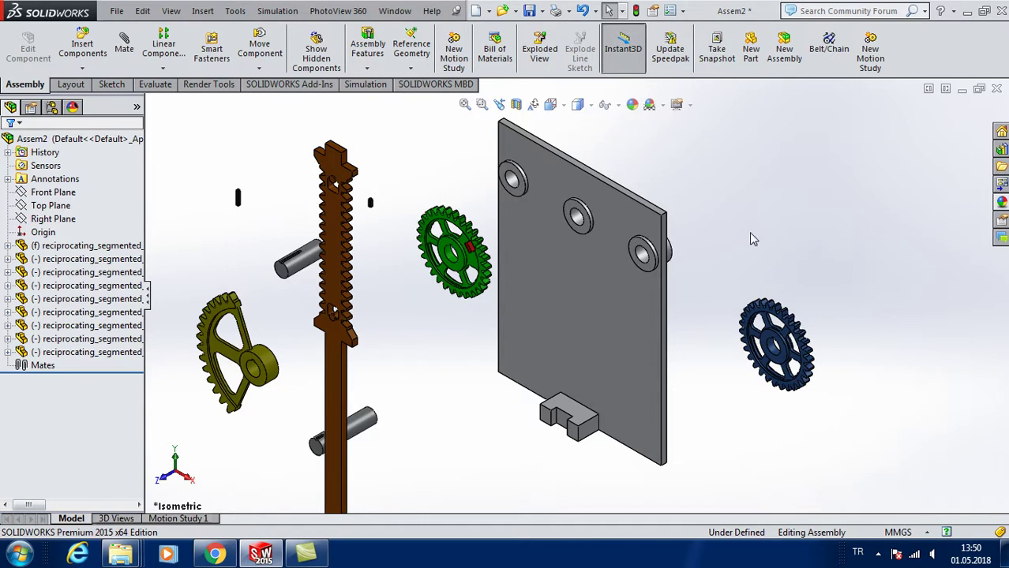
pyautogui.moveTo(788, 354); pyautogui.dragTo(434, 399)
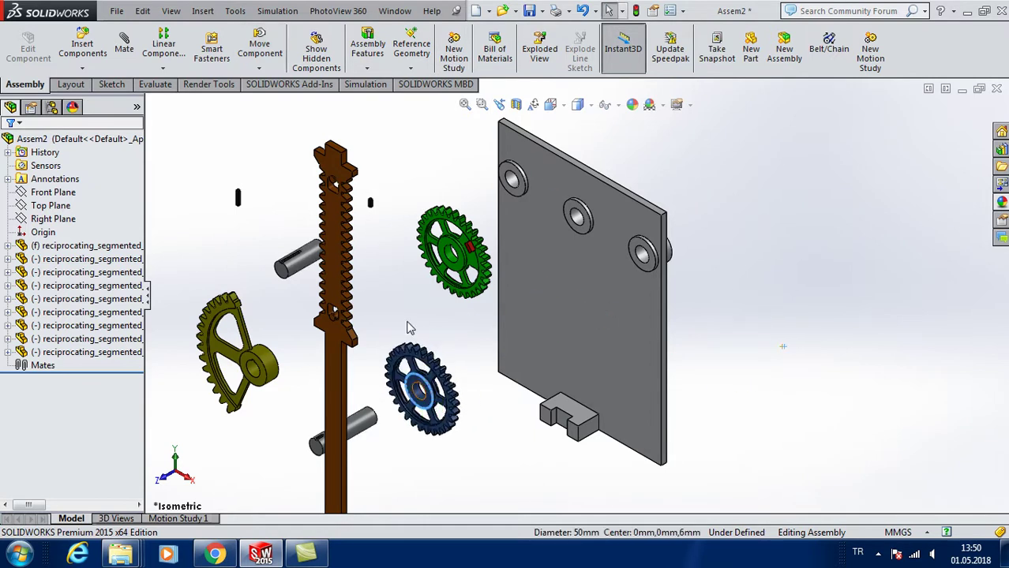
pyautogui.scroll(-3, 548, 271)
# Mate the blue gear's centre to the plate's middle hole.
pyautogui.scroll(-2, 570, 263)
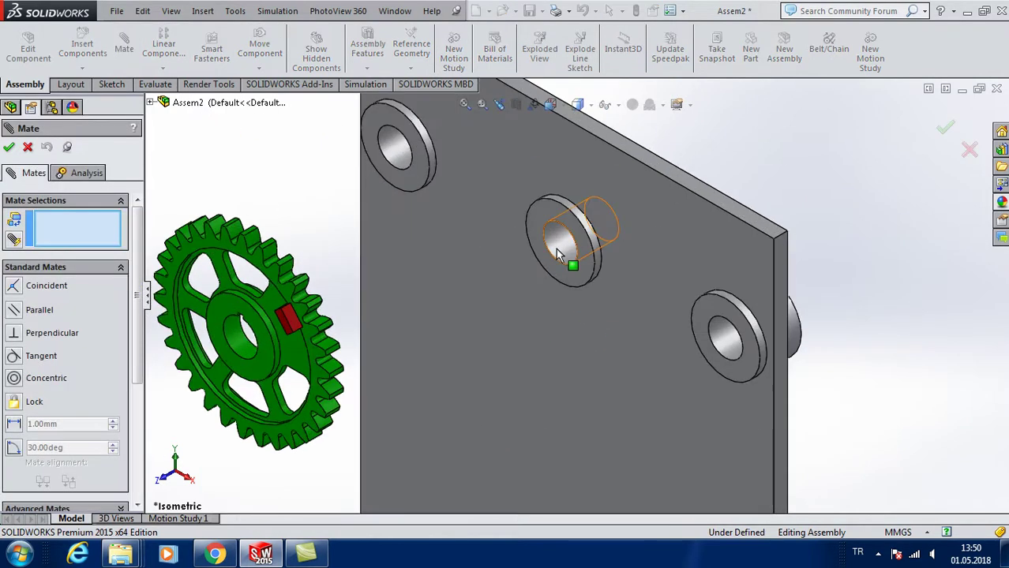
pyautogui.click(570, 264)
pyautogui.scroll(5, 569, 263)
pyautogui.scroll(-3, 446, 461)
pyautogui.scroll(-2, 446, 462)
pyautogui.click(405, 412)
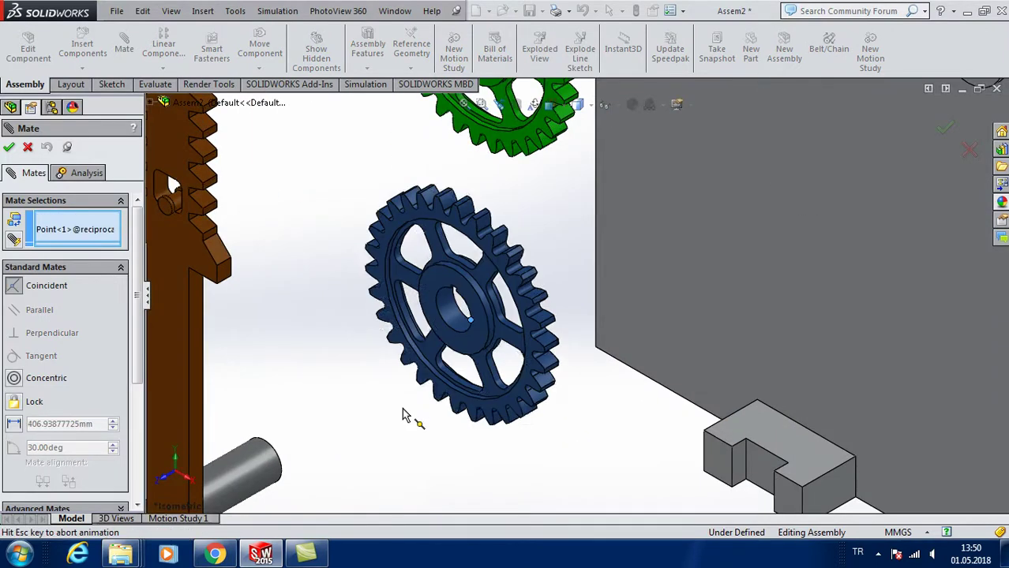
pyautogui.click(392, 421)
# Seat the blue gear's hub face against the plate hole's ring face.
pyautogui.scroll(5, 485, 353)
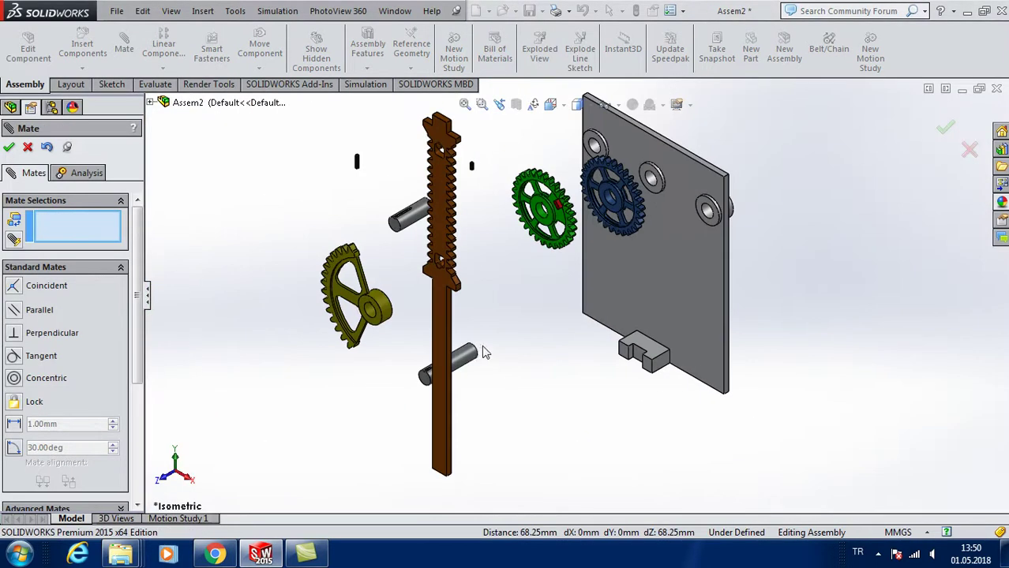
pyautogui.scroll(-3, 658, 194)
pyautogui.click(617, 261)
pyautogui.scroll(3, 617, 261)
pyautogui.moveTo(608, 253)
pyautogui.mouseDown(button='middle')
pyautogui.moveTo(567, 288)
pyautogui.moveTo(544, 252)
pyautogui.mouseUp(button='middle')
pyautogui.scroll(-3, 537, 232)
pyautogui.click(534, 230)
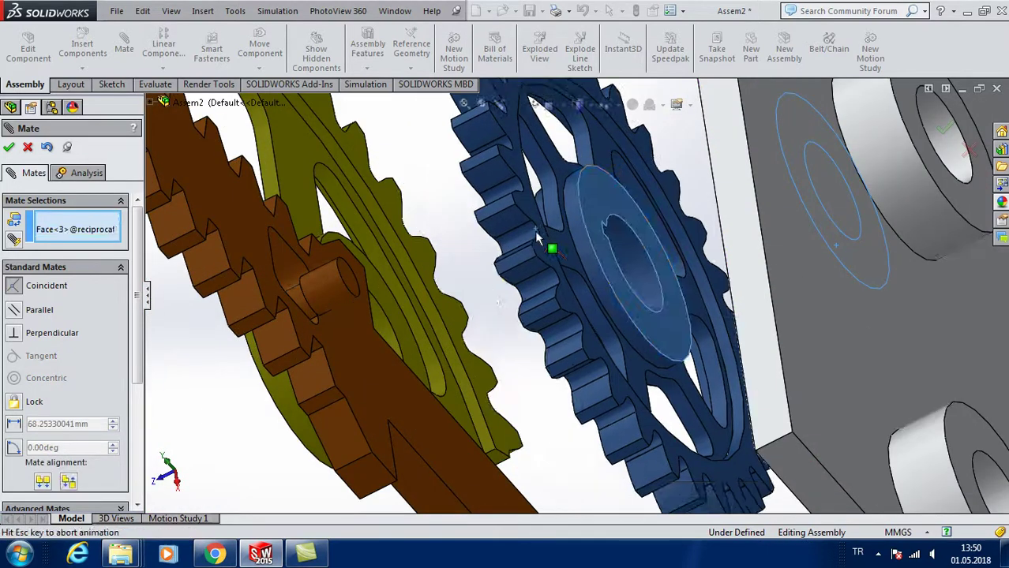
pyautogui.click(701, 214)
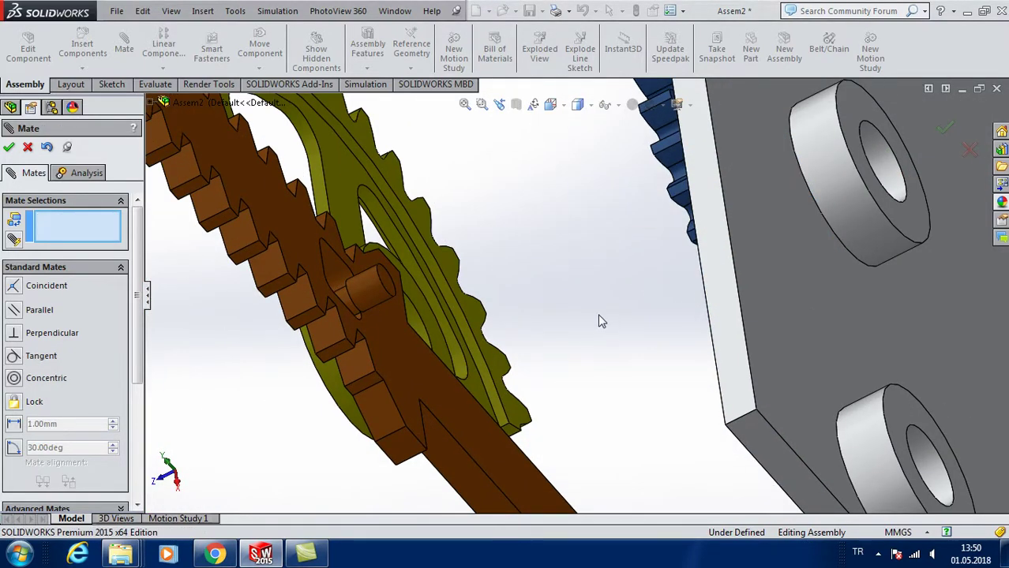
# Make the green gear concentric with the washer bore and shift it down-left.
pyautogui.scroll(5, 599, 317)
pyautogui.scroll(-2, 513, 371)
pyautogui.scroll(1, 506, 381)
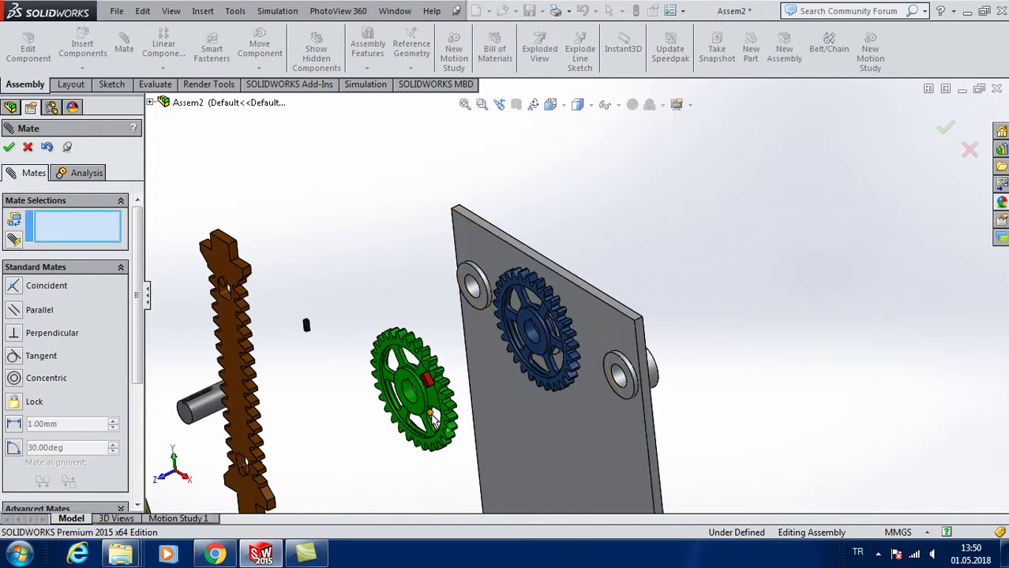
pyautogui.scroll(-4, 505, 315)
pyautogui.scroll(-2, 552, 292)
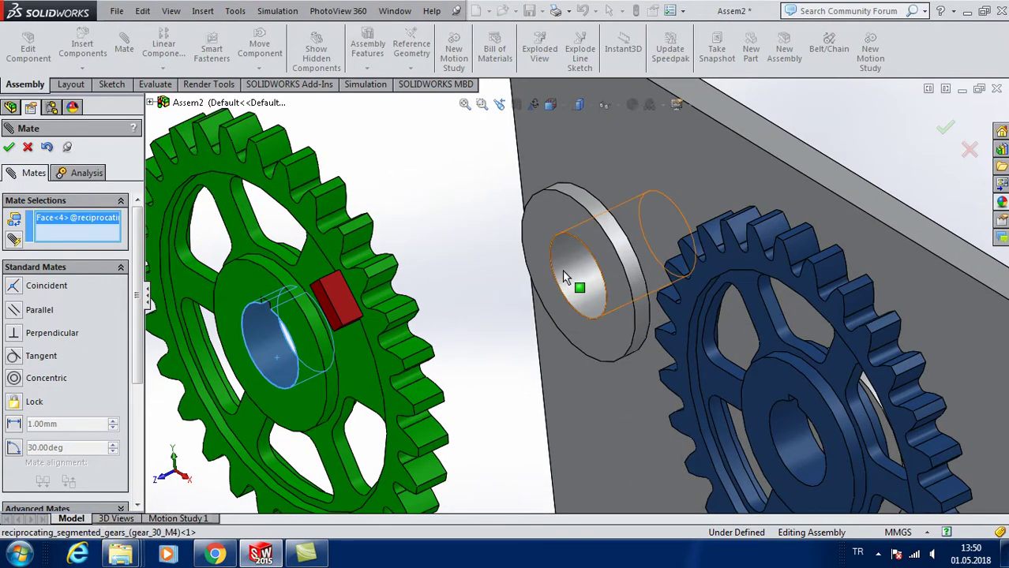
pyautogui.click(566, 276)
pyautogui.click(746, 251)
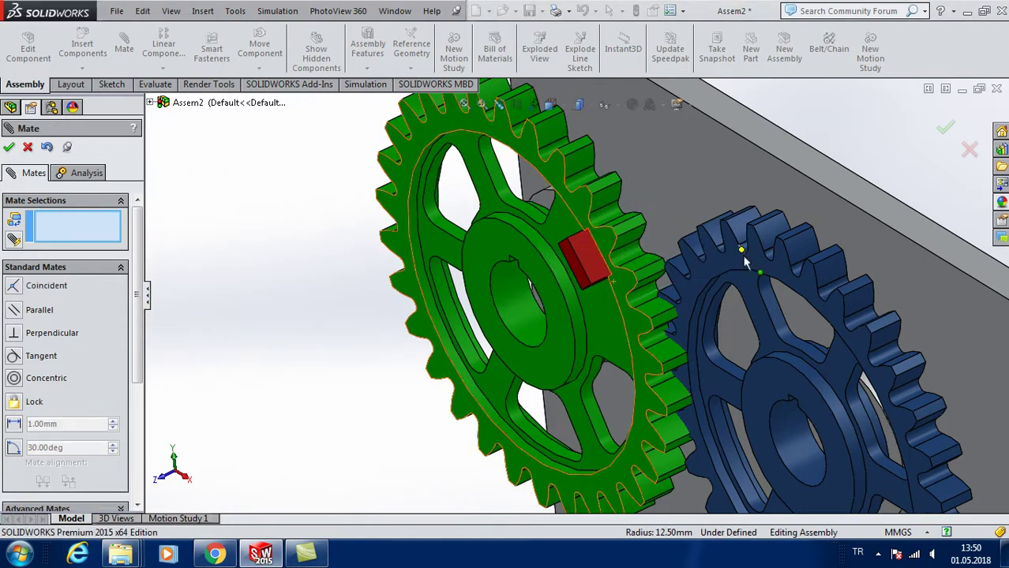
pyautogui.scroll(3, 744, 262)
pyautogui.moveTo(445, 280); pyautogui.dragTo(314, 373)
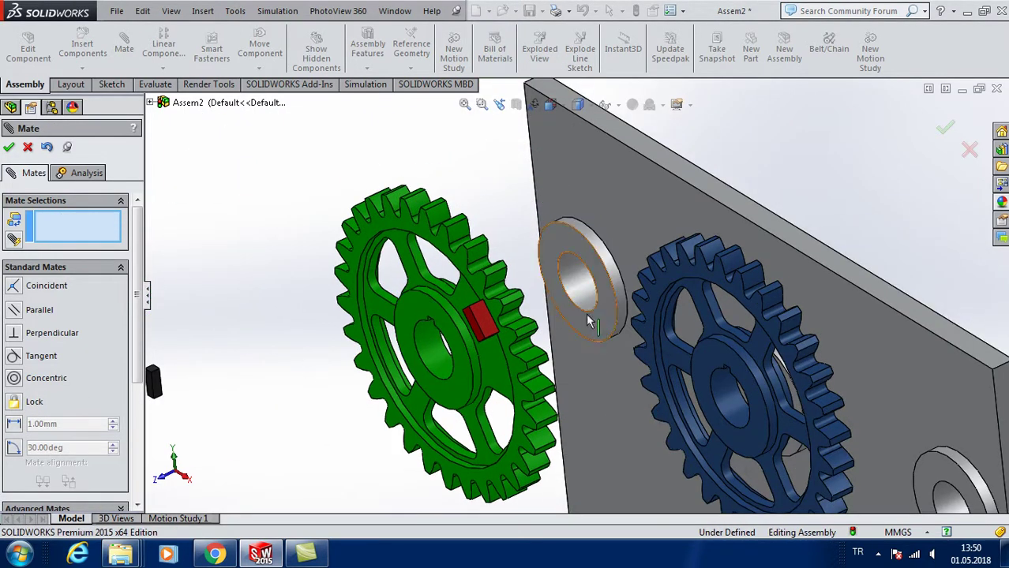
# Add a coincident mate between the washer's outer face and the green gear face.
pyautogui.scroll(5, 607, 319)
pyautogui.scroll(-7, 596, 296)
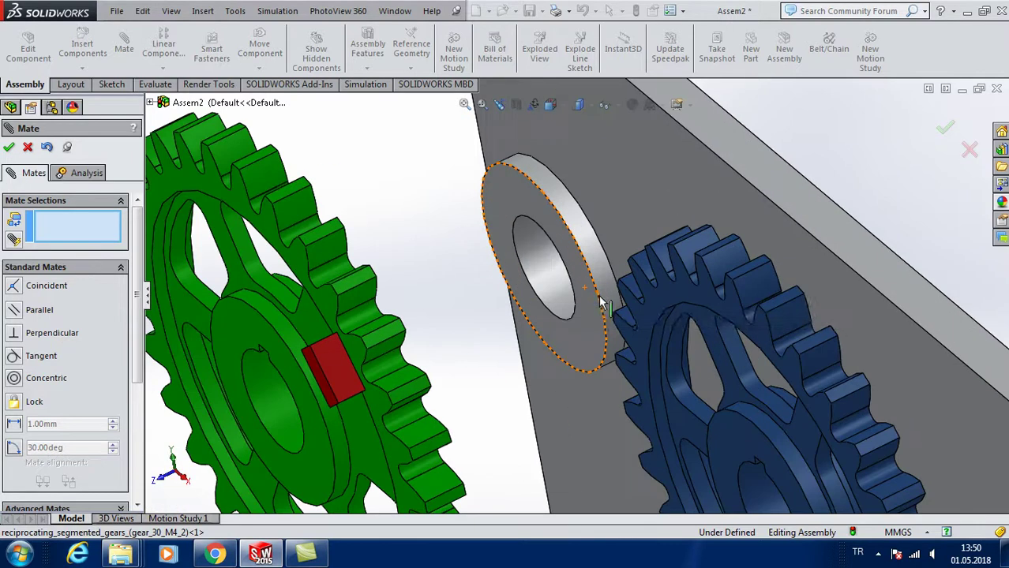
pyautogui.click(594, 294)
pyautogui.scroll(5, 593, 290)
pyautogui.moveTo(593, 290); pyautogui.dragTo(543, 258, button='middle')
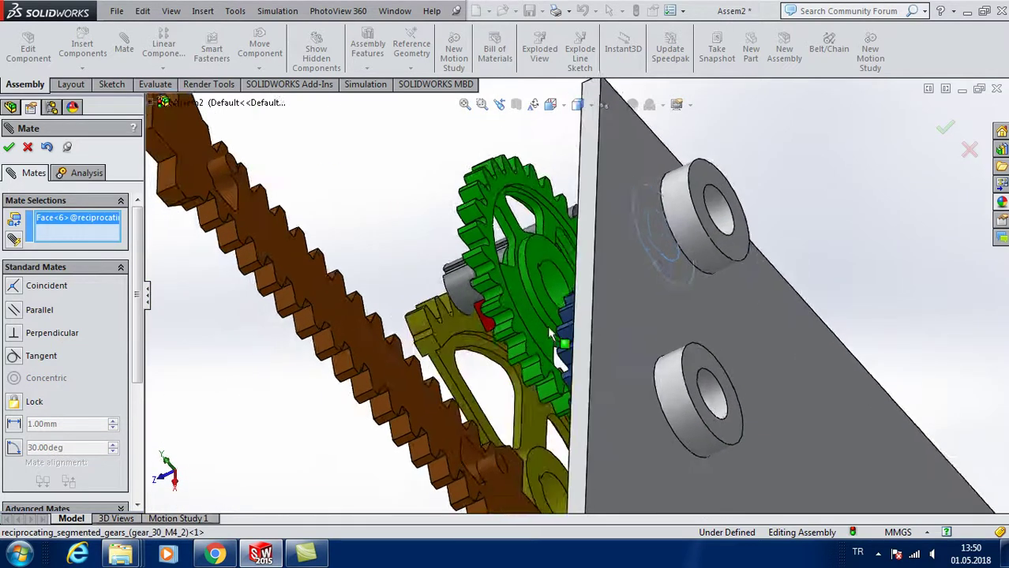
pyautogui.scroll(-5, 543, 258)
pyautogui.click(544, 254)
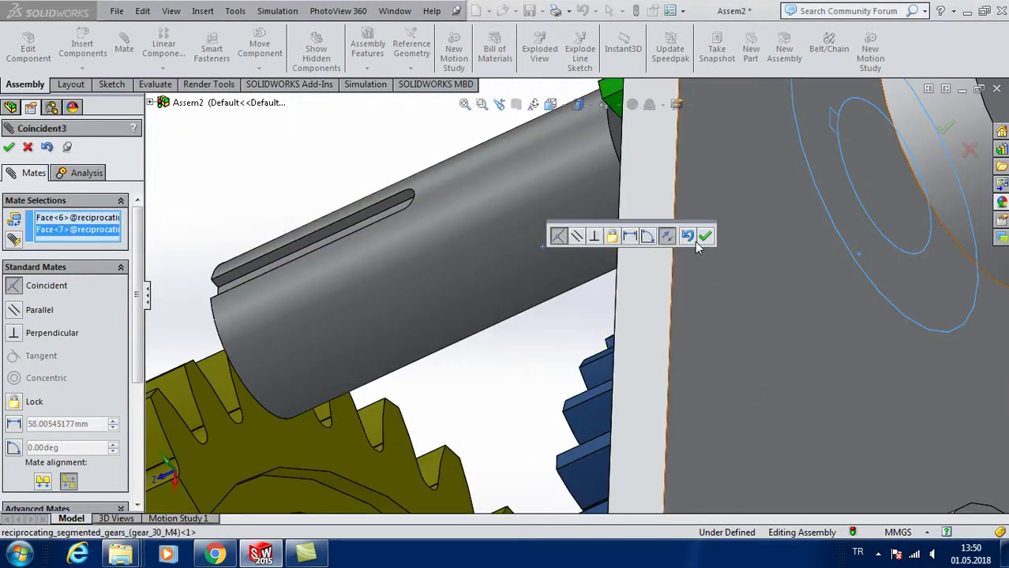
pyautogui.click(701, 234)
pyautogui.scroll(4, 495, 204)
# Switch the assembly to a trimetric view.
pyautogui.click(551, 105)
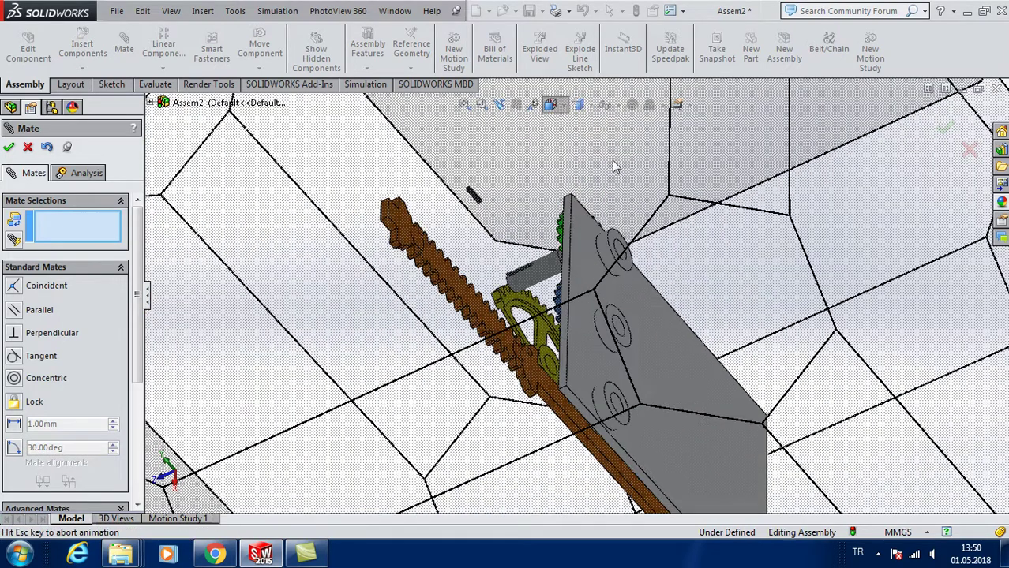
pyautogui.click(628, 144)
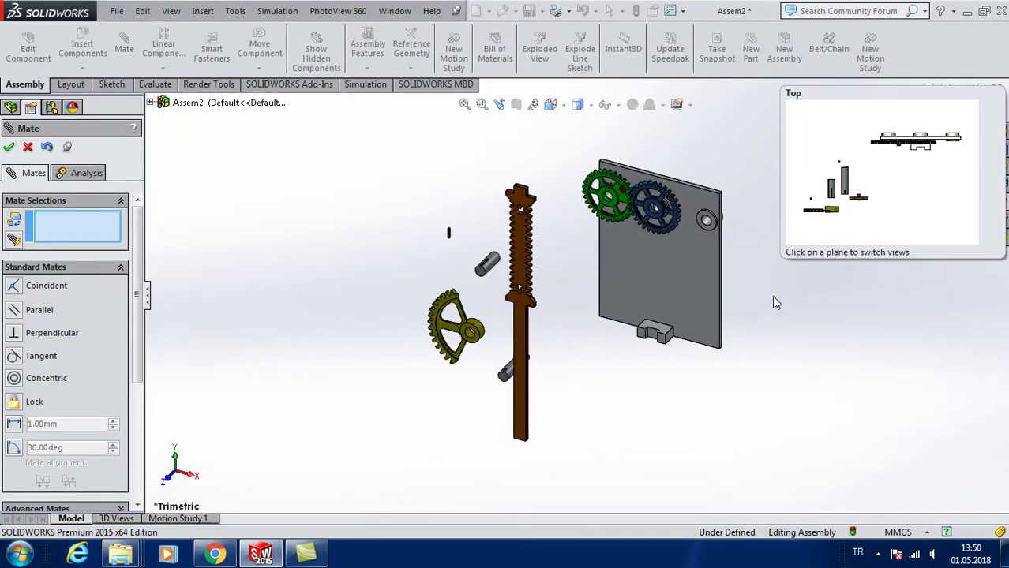
pyautogui.scroll(-2, 734, 236)
pyautogui.scroll(-4, 699, 181)
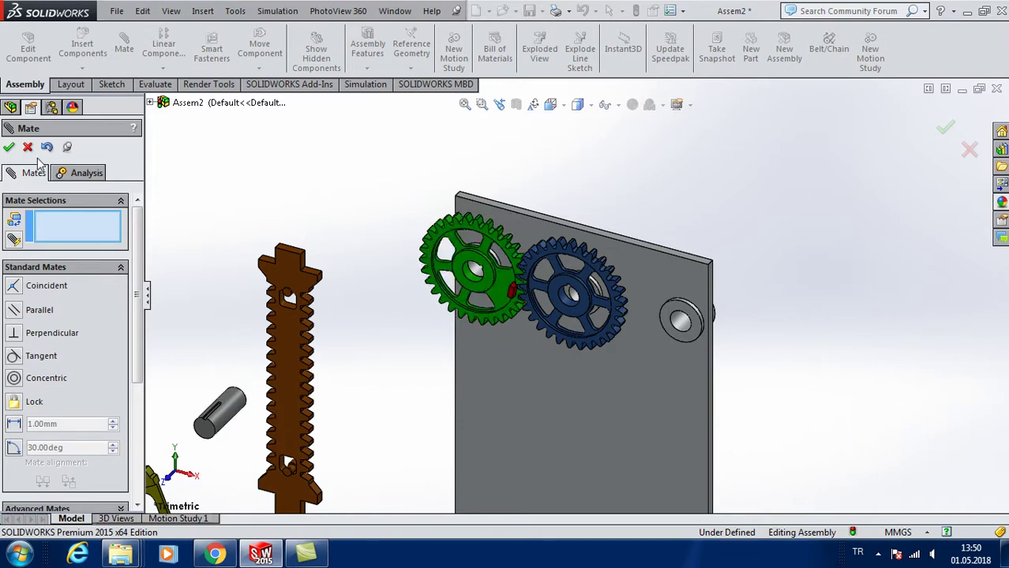
# Copy the green gear to the lower right and make it concentric with the plate's right-hand pin.
pyautogui.press('Escape')
pyautogui.keyDown('ctrl'); pyautogui.moveTo(487, 290); pyautogui.dragTo(817, 435); pyautogui.keyUp('ctrl')
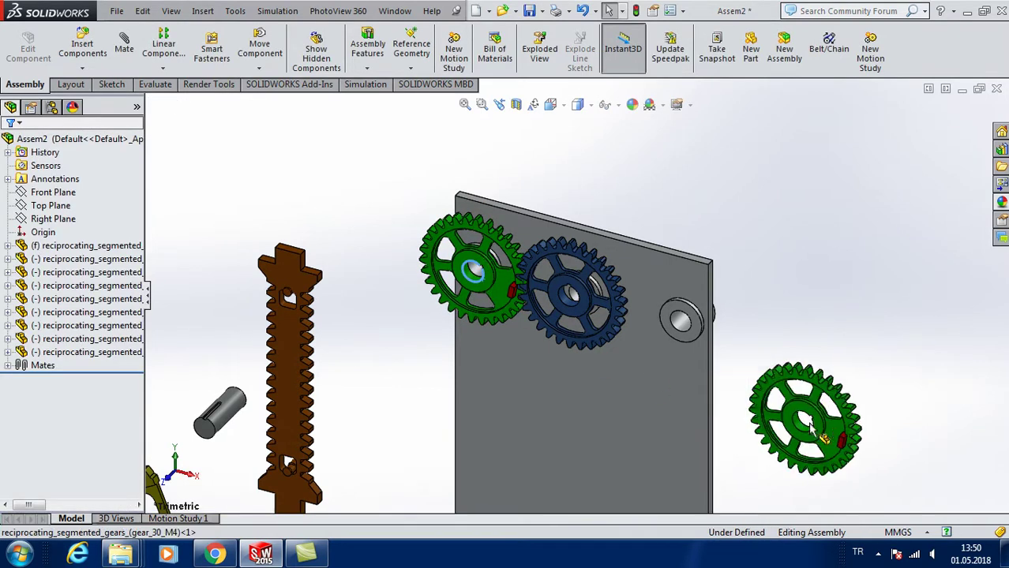
pyautogui.scroll(-3, 899, 395)
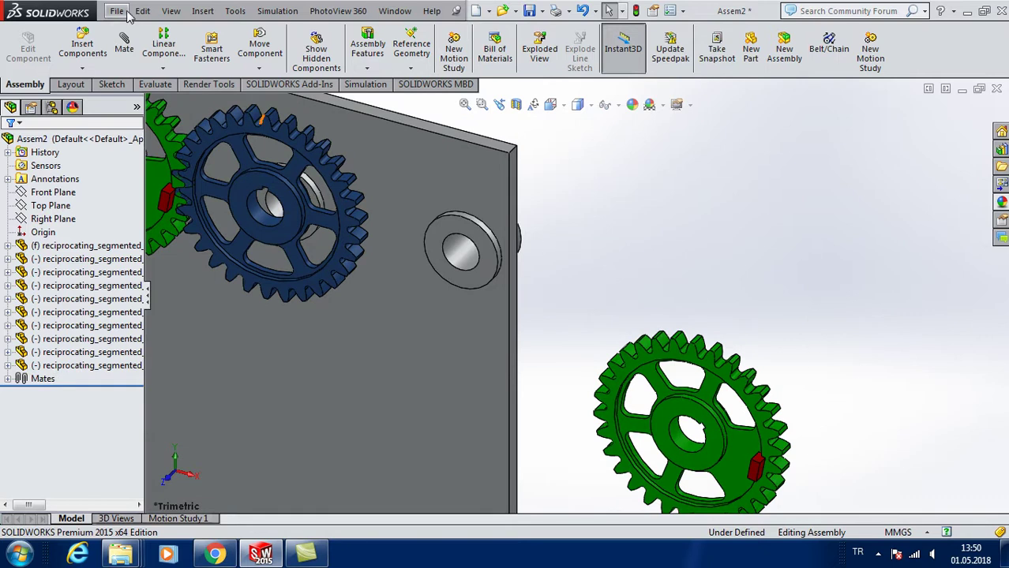
pyautogui.click(461, 264)
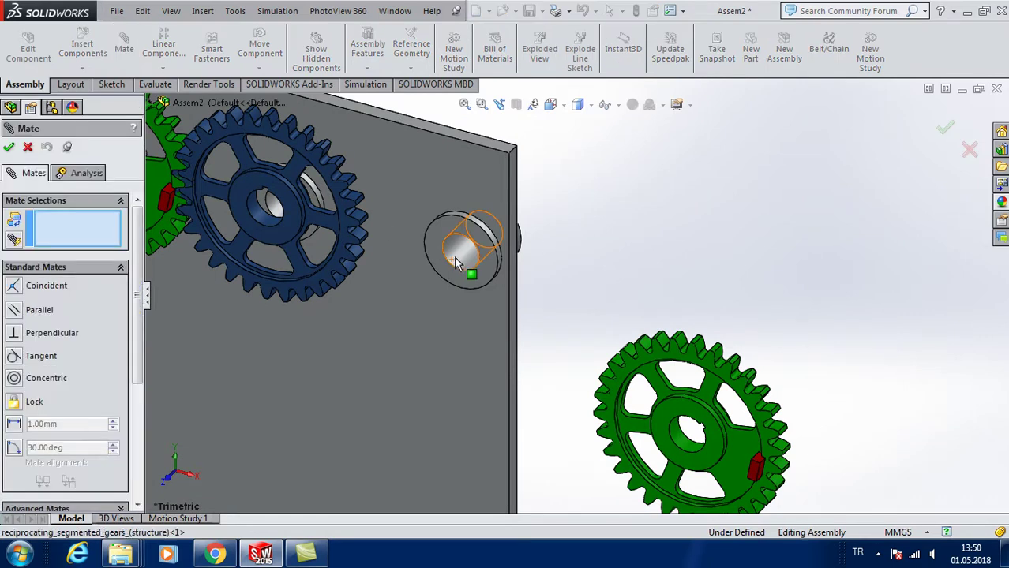
pyautogui.click(688, 442)
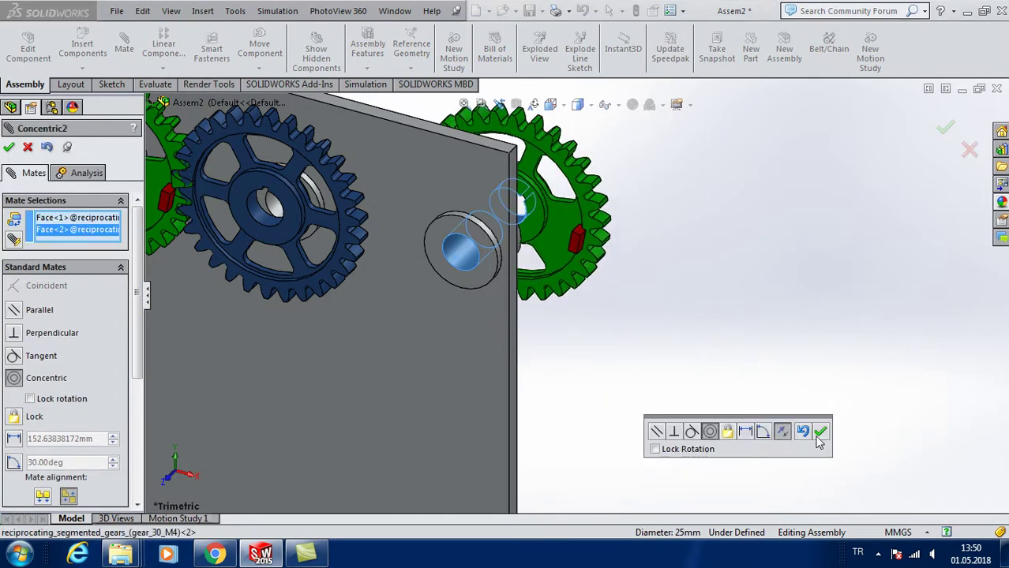
pyautogui.click(820, 431)
# Seat the new gear's hub face coincident with the pin's end face and finish mating.
pyautogui.click(493, 261)
pyautogui.scroll(5, 556, 288)
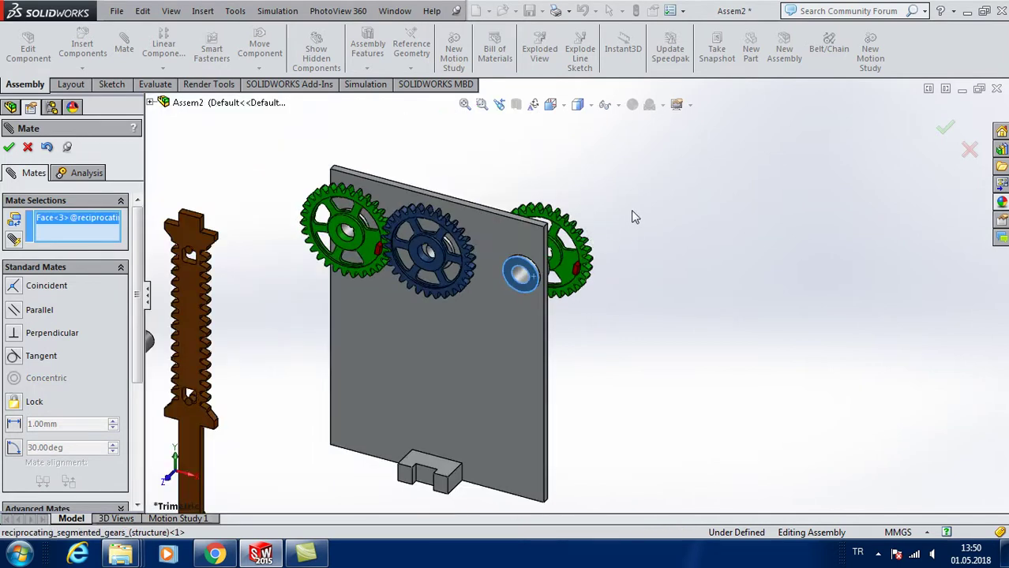
pyautogui.moveTo(631, 217); pyautogui.dragTo(548, 308, button='middle')
pyautogui.scroll(3, 548, 309)
pyautogui.scroll(2, 568, 284)
pyautogui.click(579, 261)
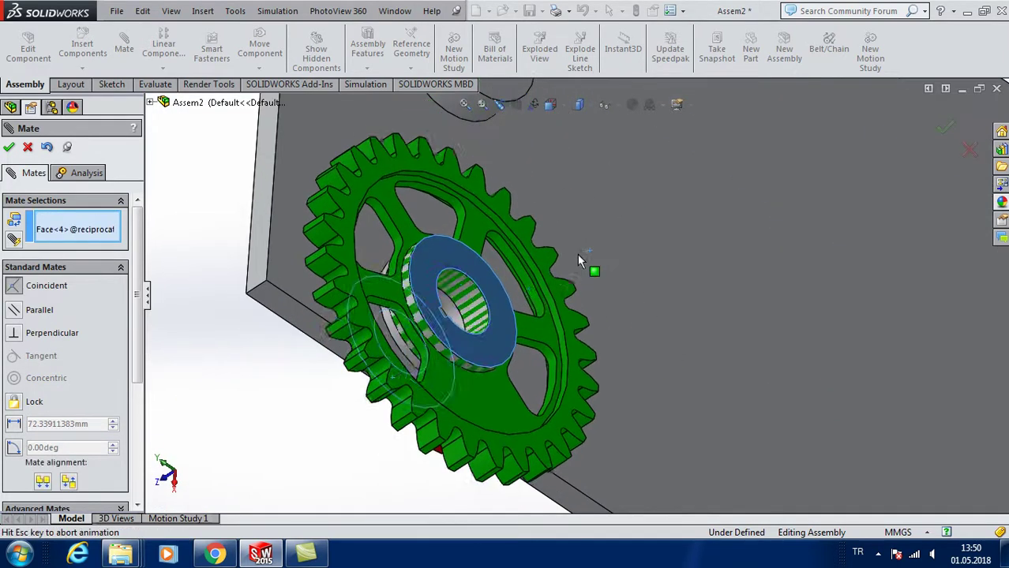
pyautogui.click(733, 220)
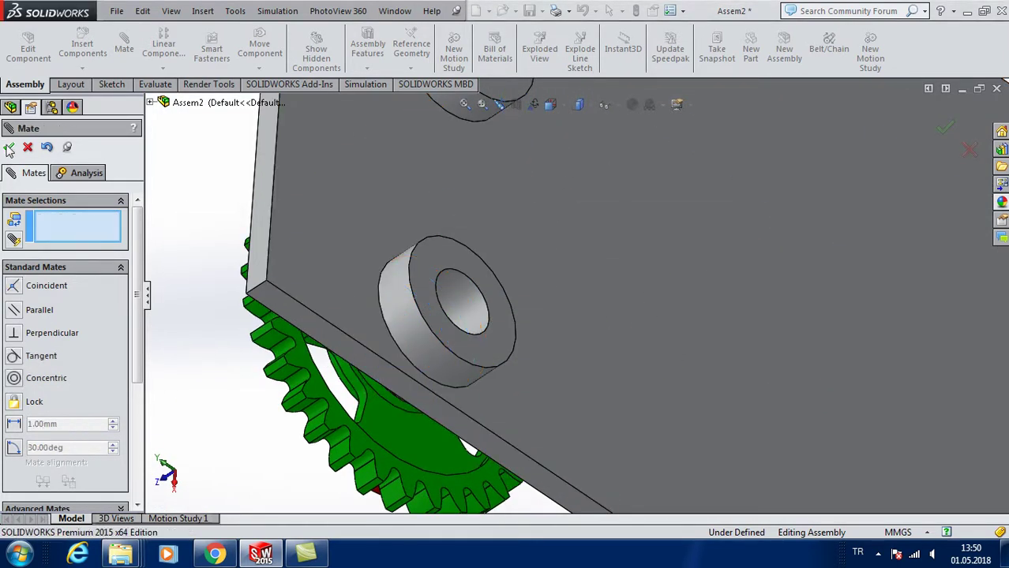
pyautogui.press('Escape')
# Switch the assembly to a trimetric view.
pyautogui.click(550, 104)
pyautogui.click(620, 122)
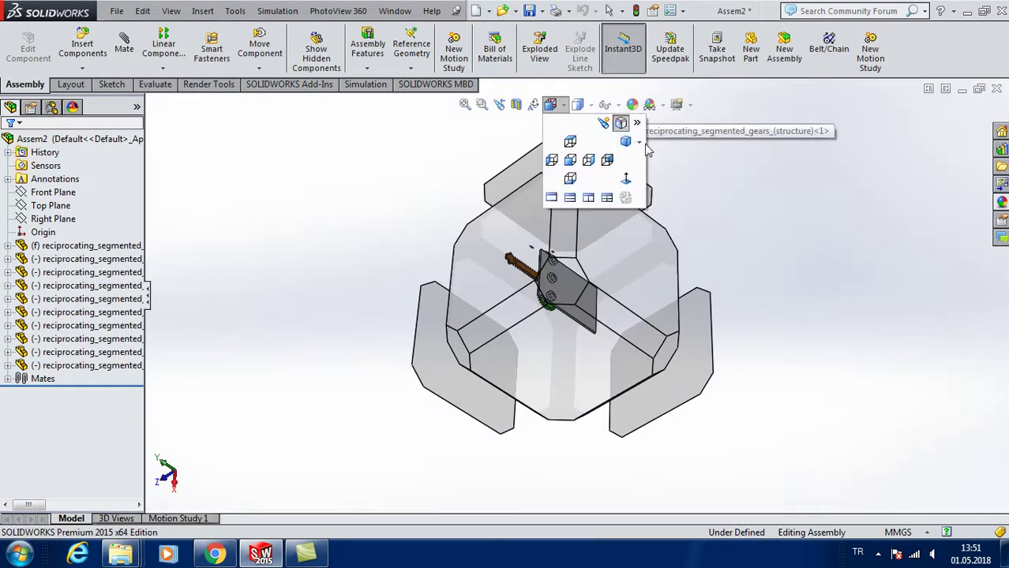
pyautogui.click(628, 143)
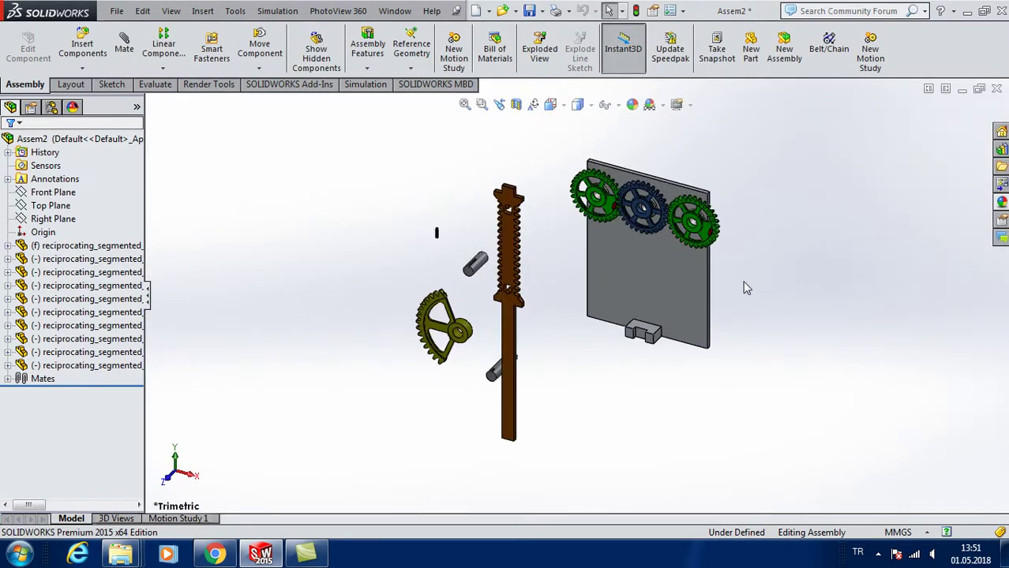
pyautogui.scroll(-3, 754, 290)
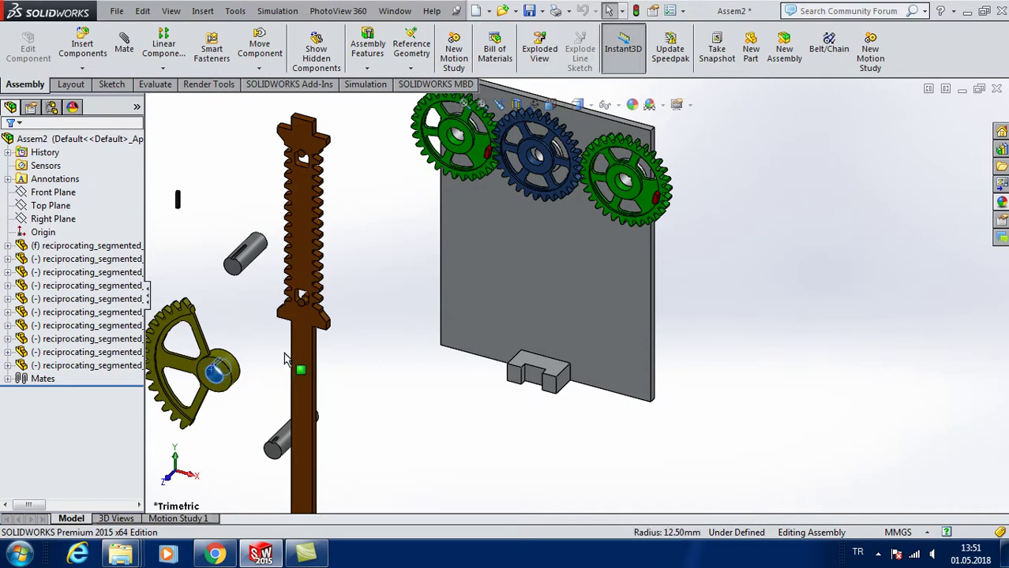
# Move the yellow segmented gear beside the rack and make it concentric with the left green gear's bore.
pyautogui.moveTo(284, 359); pyautogui.dragTo(412, 255)
pyautogui.scroll(-3, 438, 223)
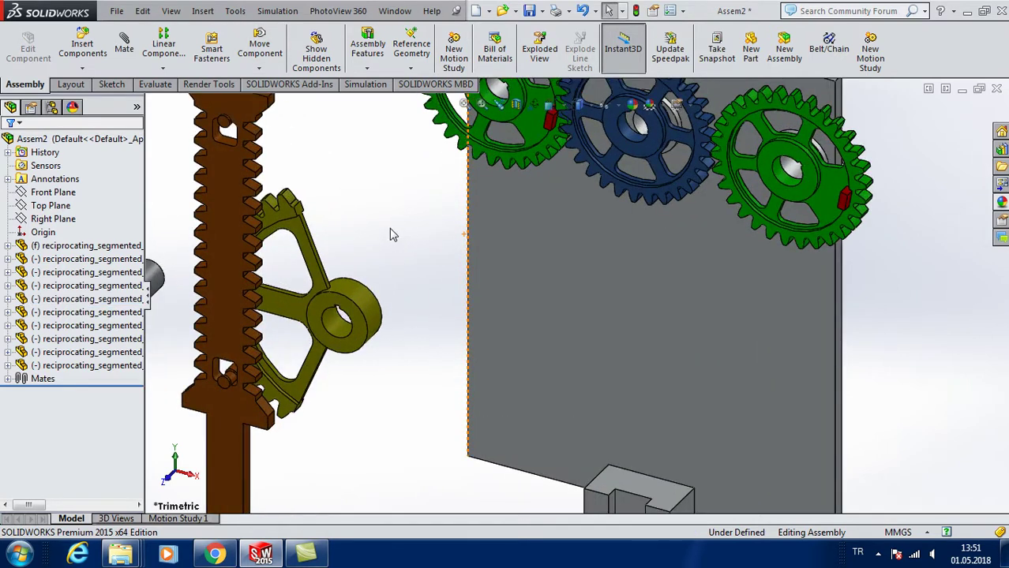
pyautogui.scroll(3, 391, 235)
pyautogui.scroll(-3, 572, 197)
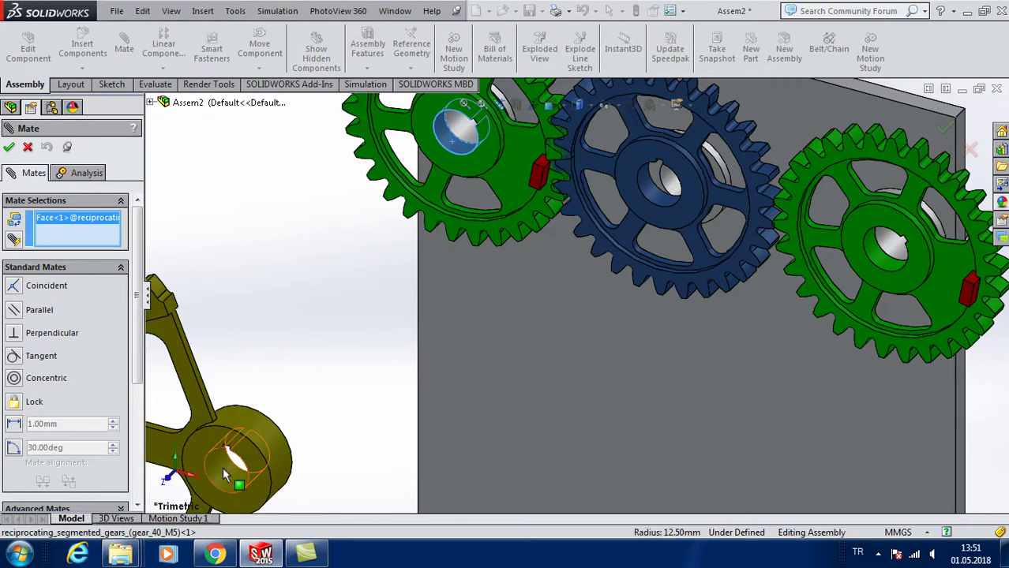
pyautogui.click(224, 477)
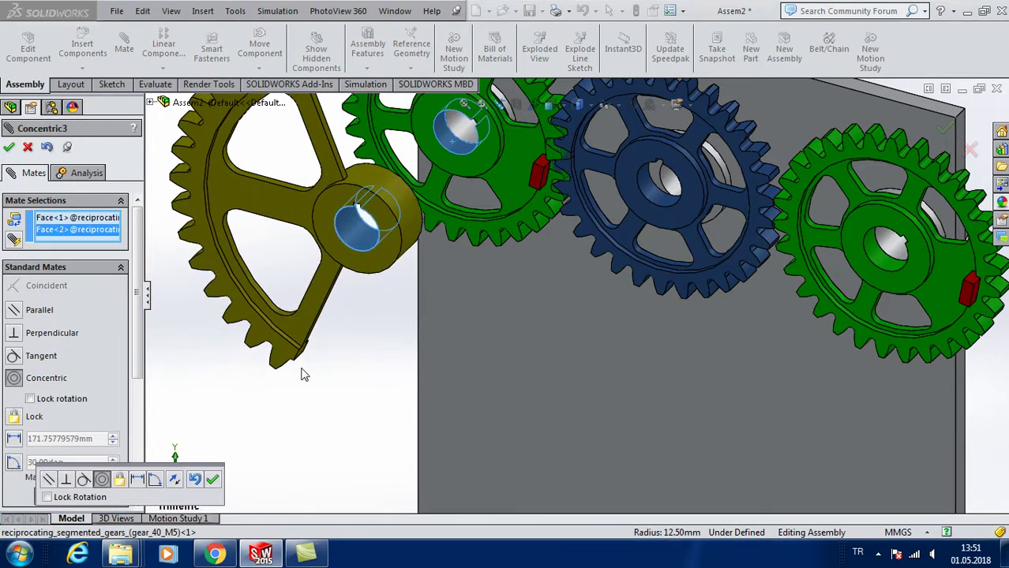
pyautogui.click(213, 480)
# Add a coincident mate between the yellow gear and the left green gear's hub face, then close Mate.
pyautogui.click(477, 167)
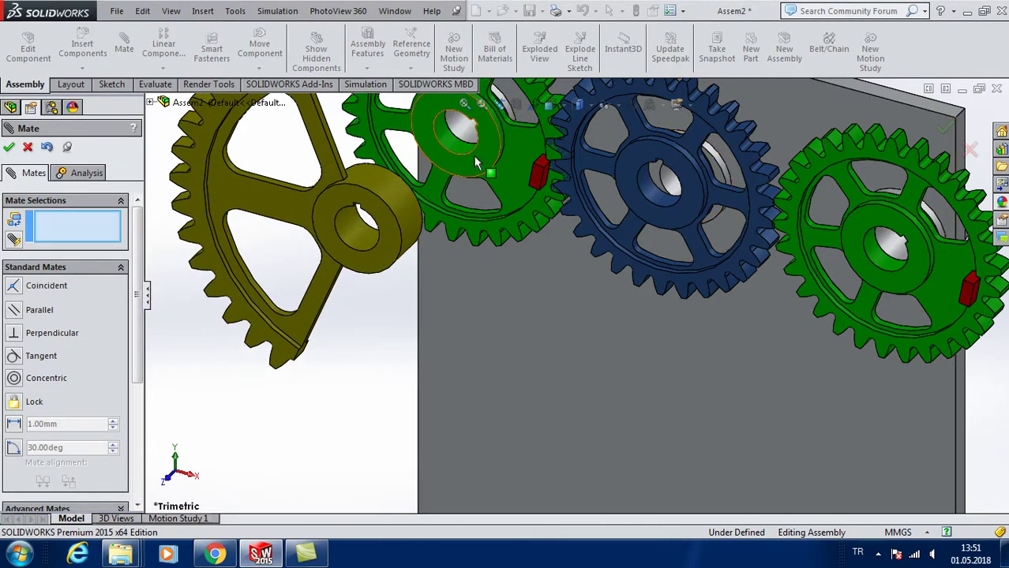
pyautogui.scroll(2, 478, 167)
pyautogui.scroll(2, 478, 167)
pyautogui.moveTo(477, 167); pyautogui.dragTo(455, 348, button='middle')
pyautogui.scroll(-5, 499, 341)
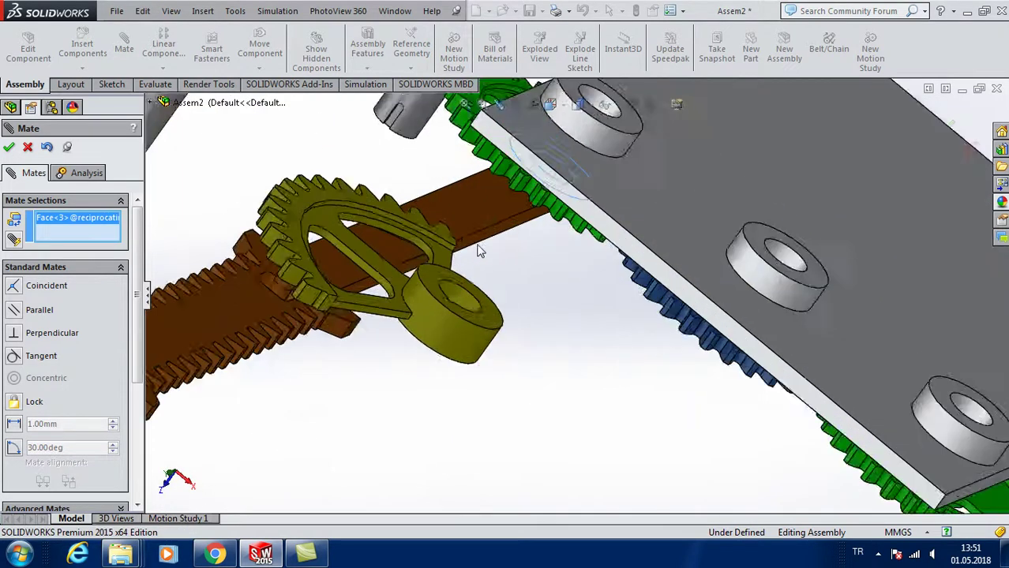
pyautogui.click(499, 341)
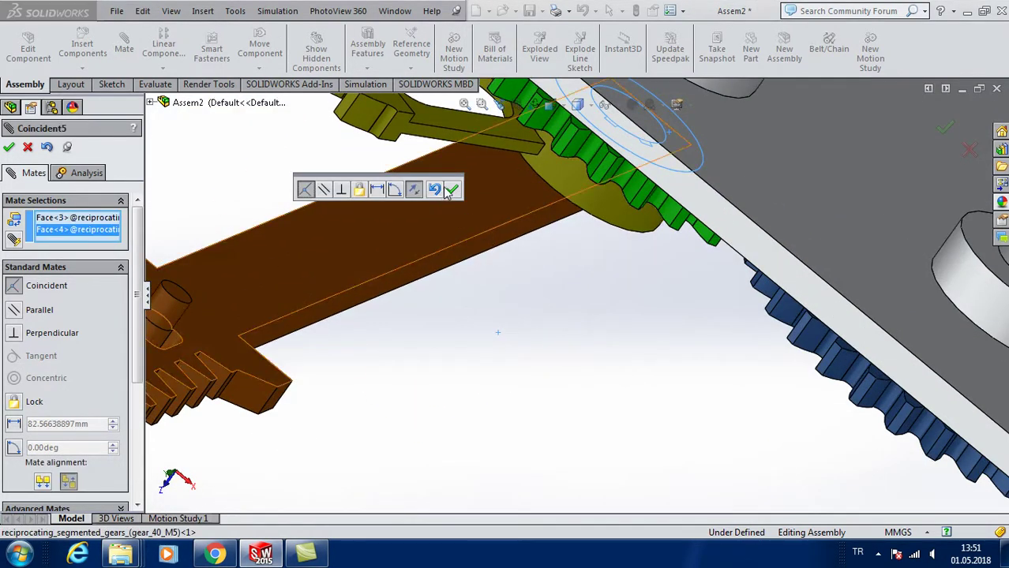
pyautogui.click(455, 191)
pyautogui.scroll(2, 456, 192)
pyautogui.scroll(2, 456, 192)
pyautogui.moveTo(515, 329); pyautogui.dragTo(251, 203, button='middle')
pyautogui.scroll(-2, 251, 203)
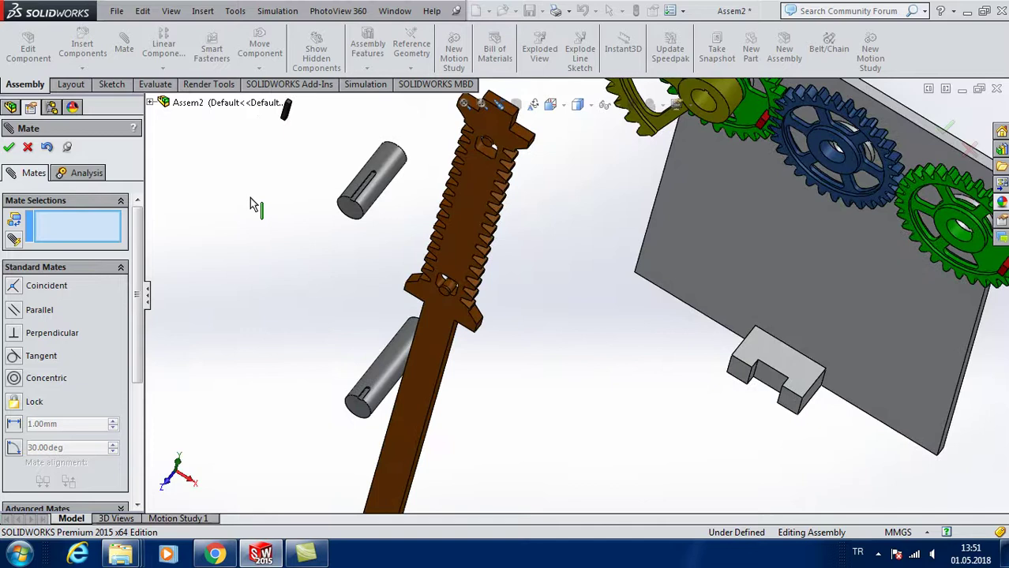
pyautogui.click(8, 148)
pyautogui.scroll(3, 598, 332)
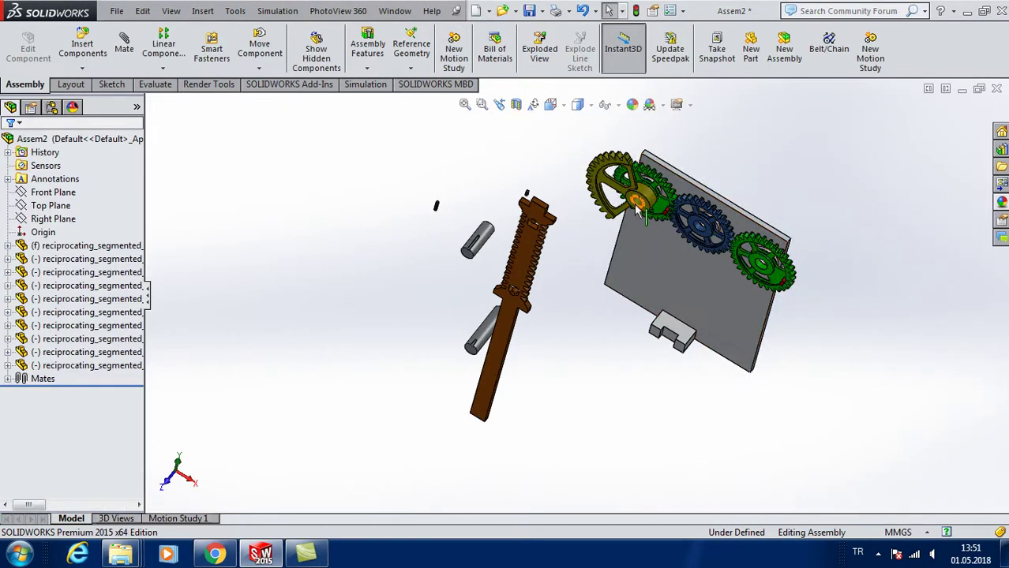
# Copy the yellow segmented gear below the plate and make it concentric with the right green gear's hub.
pyautogui.keyDown('ctrl'); pyautogui.moveTo(636, 260); pyautogui.dragTo(643, 410); pyautogui.keyUp('ctrl')
pyautogui.scroll(-4, 799, 308)
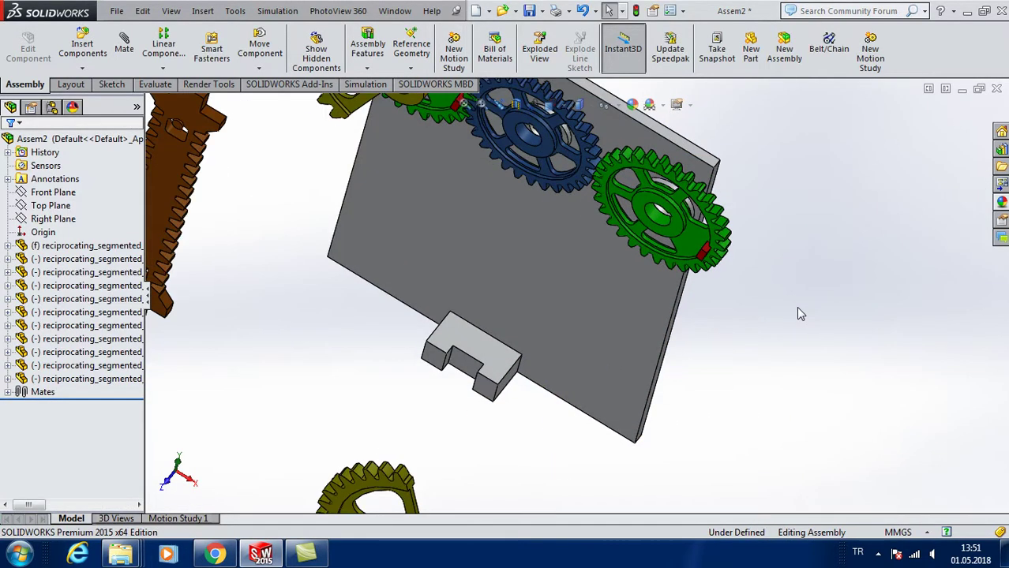
pyautogui.click(131, 47)
pyautogui.scroll(-3, 643, 220)
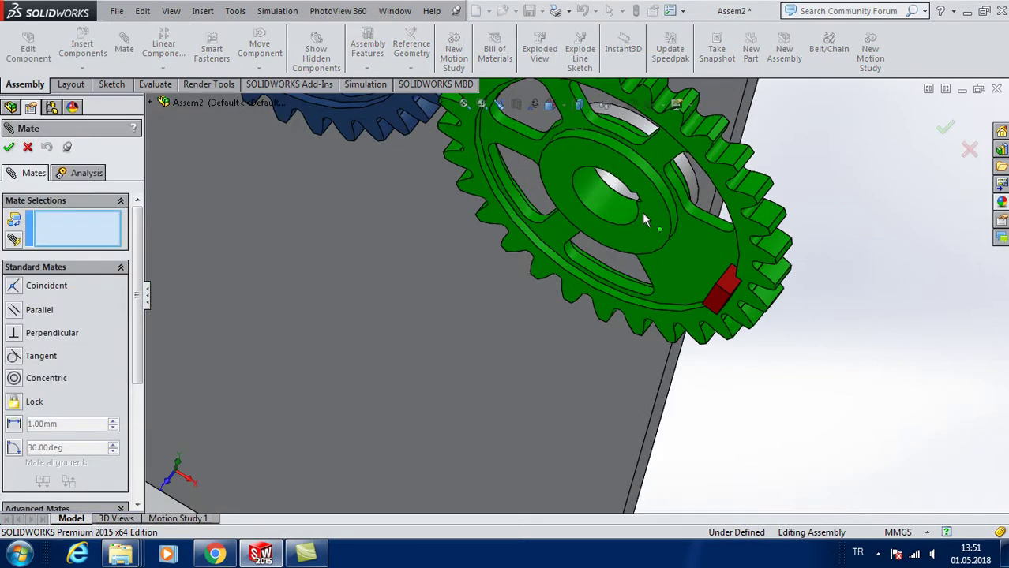
pyautogui.click(598, 197)
pyautogui.scroll(4, 597, 198)
pyautogui.scroll(-3, 422, 425)
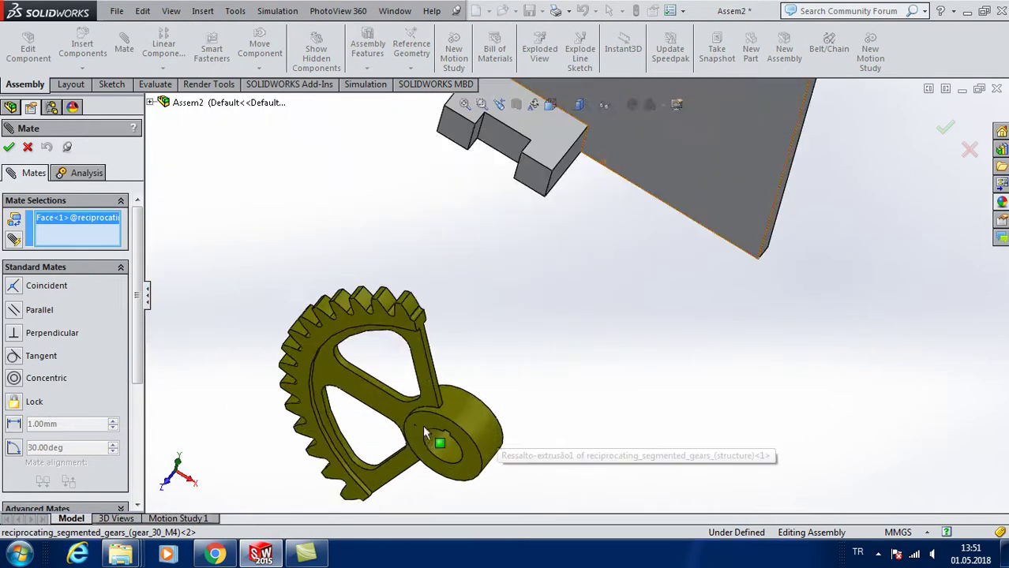
pyautogui.scroll(-2, 509, 415)
pyautogui.click(510, 415)
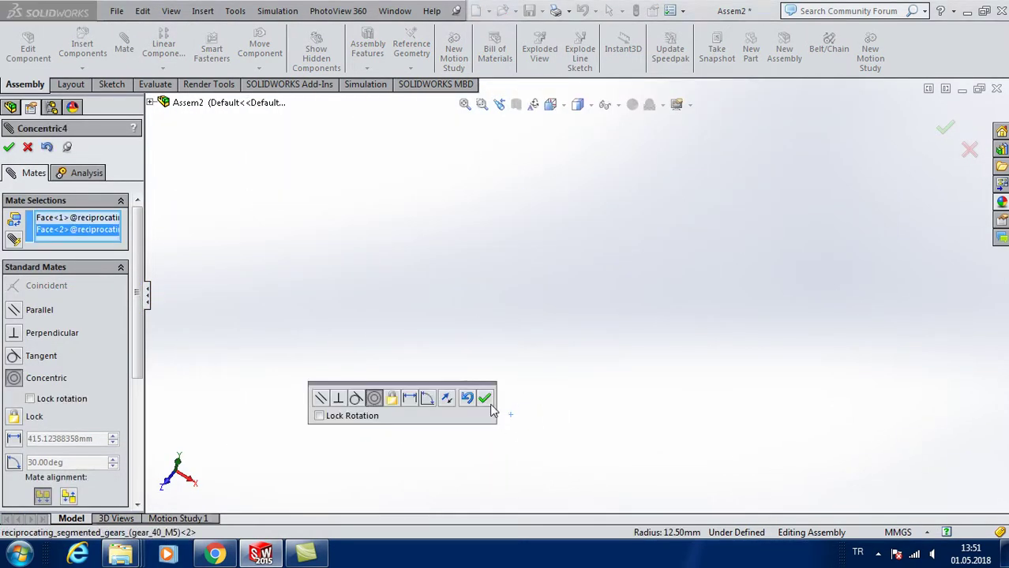
pyautogui.click(482, 397)
# Add a coincident mate so the yellow gear face sits flush with the green gear face, then close Mate.
pyautogui.scroll(3, 644, 278)
pyautogui.scroll(2, 644, 278)
pyautogui.scroll(-2, 663, 252)
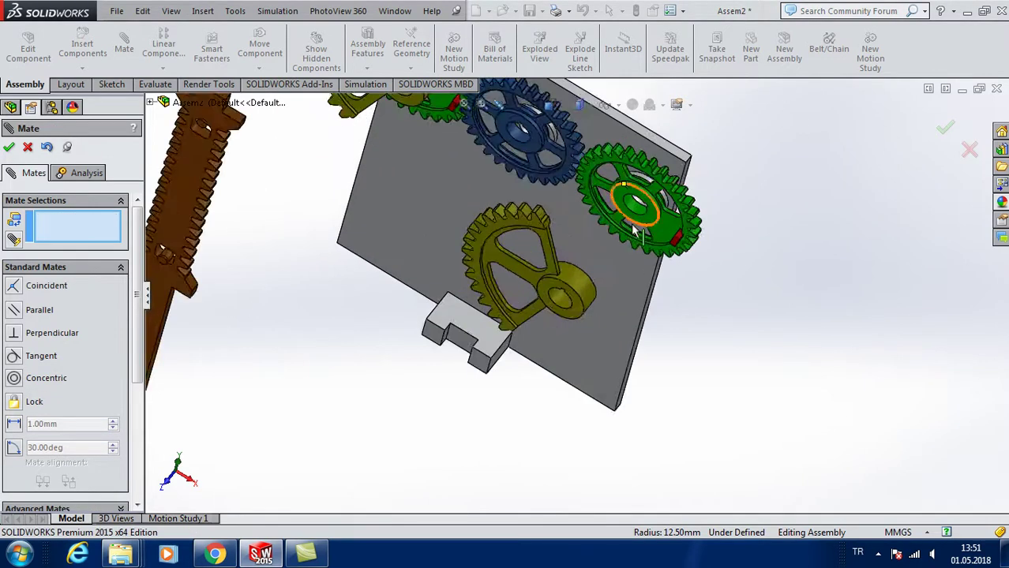
pyautogui.scroll(-2, 669, 246)
pyautogui.click(670, 246)
pyautogui.scroll(3, 670, 247)
pyautogui.scroll(-2, 552, 332)
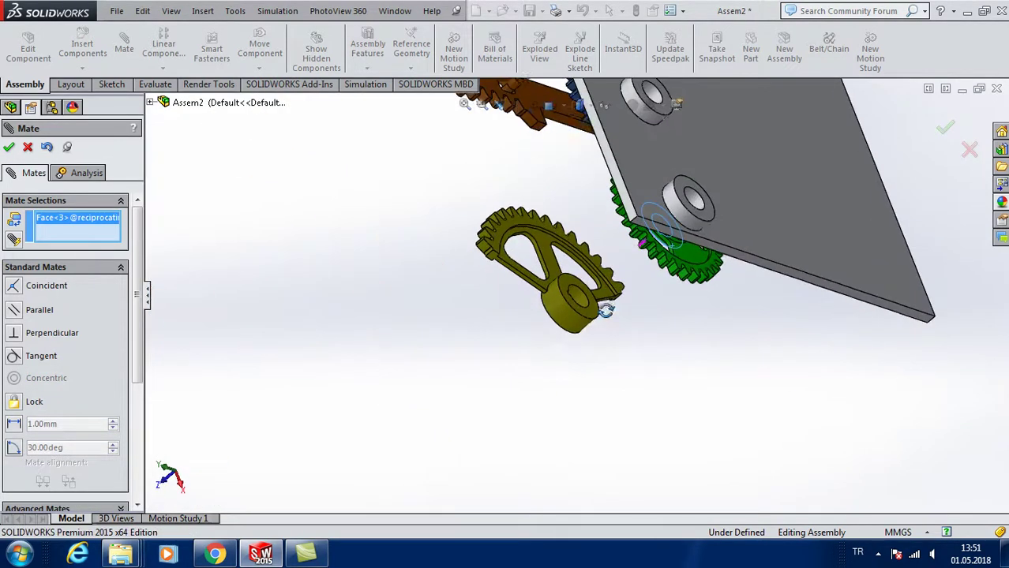
pyautogui.scroll(-2, 597, 316)
pyautogui.click(561, 292)
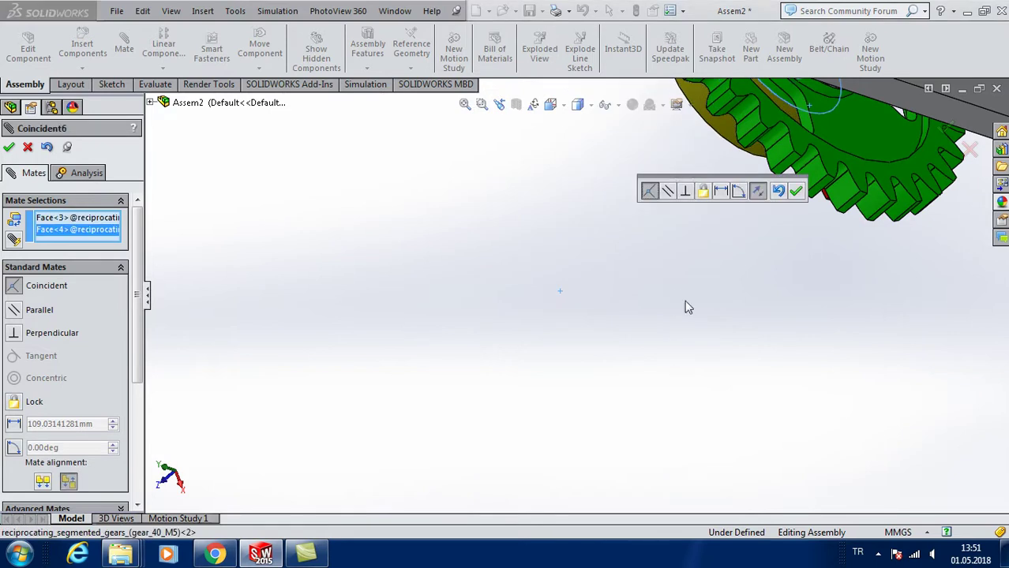
pyautogui.click(796, 191)
pyautogui.click(9, 148)
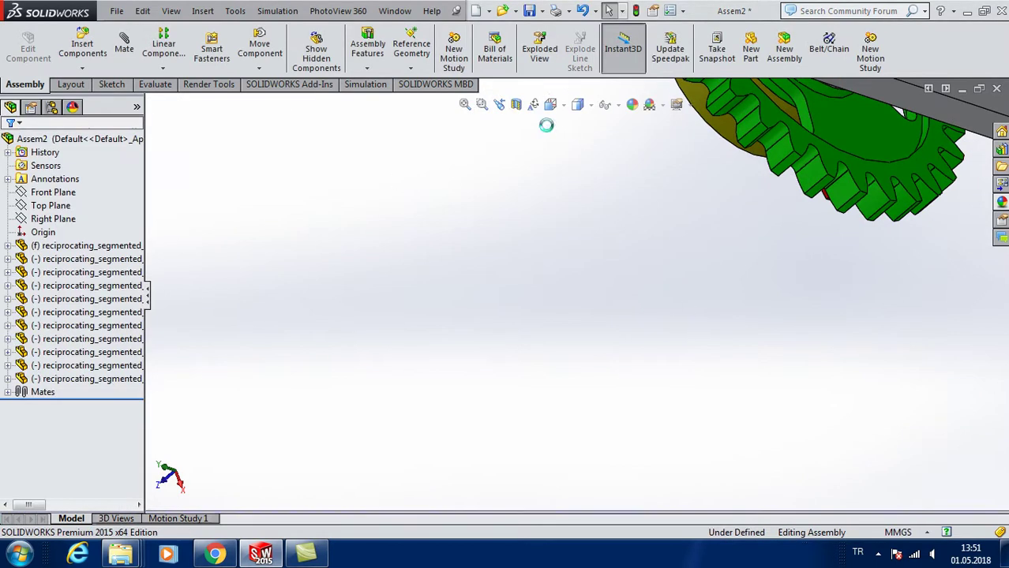
# Switch to the Trimetric view, rotate the model face-on and zoom in on the gears.
pyautogui.click(550, 105)
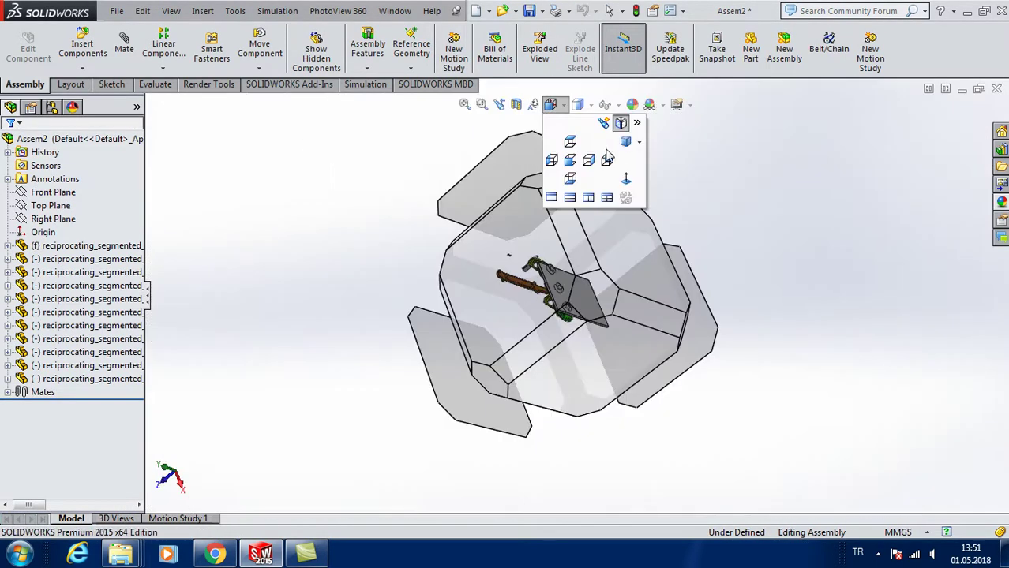
pyautogui.click(628, 143)
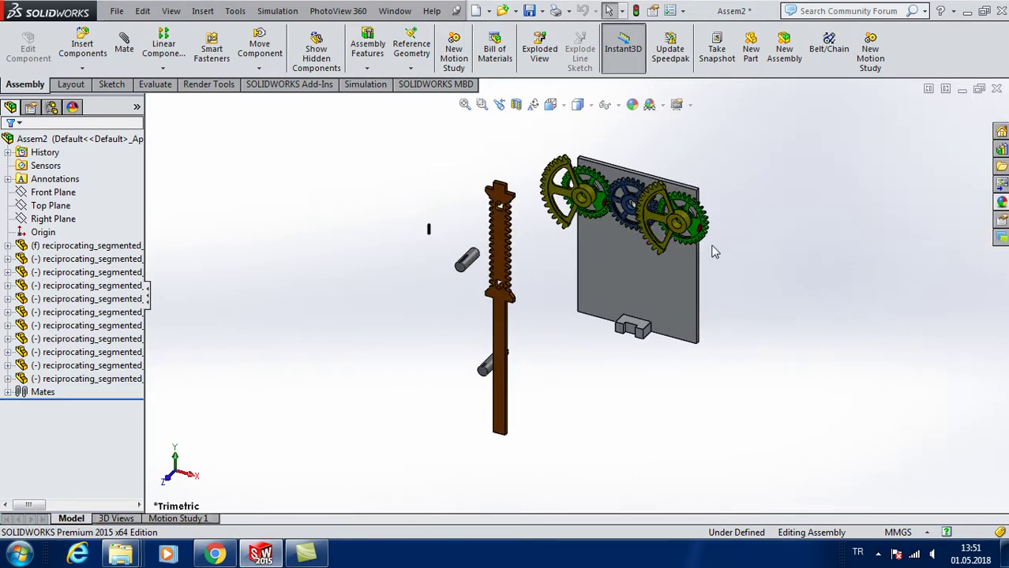
pyautogui.moveTo(718, 239)
pyautogui.mouseDown(button='middle')
pyautogui.moveTo(743, 204)
pyautogui.moveTo(763, 268)
pyautogui.mouseUp(button='middle')
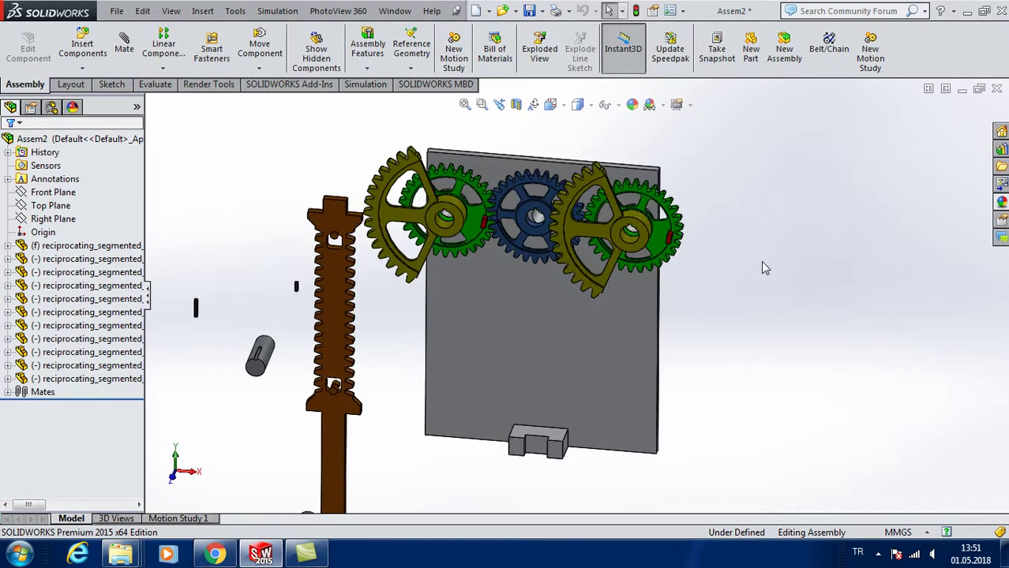
pyautogui.click(878, 552)
pyautogui.click(866, 454)
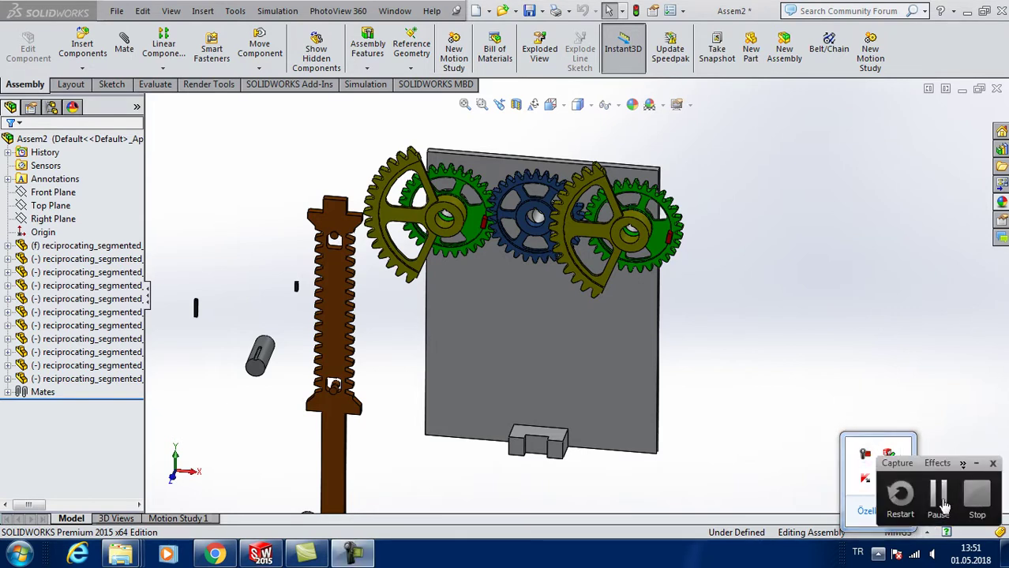
pyautogui.click(940, 497)
pyautogui.scroll(-5, 576, 209)
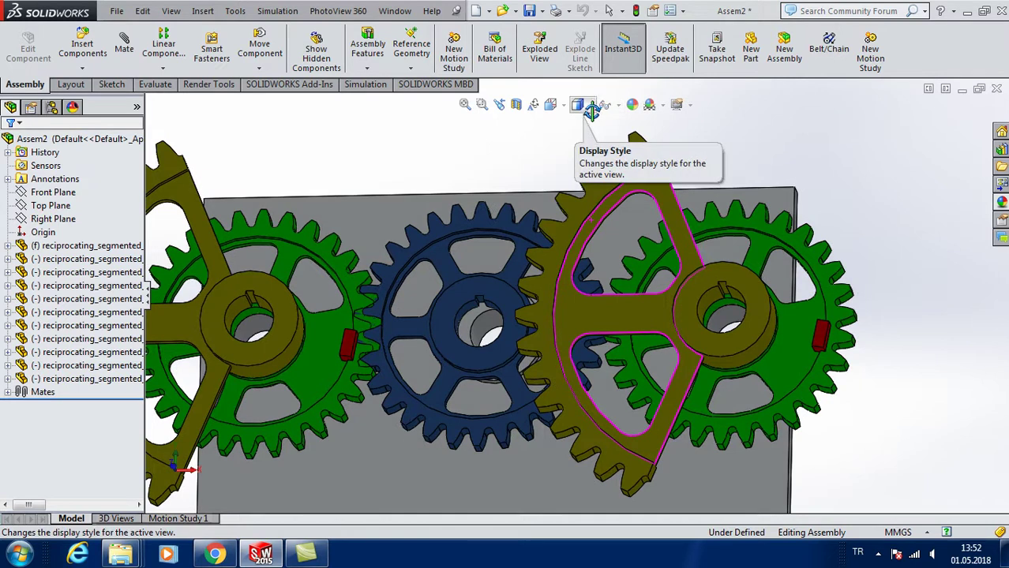
# Mate a keyway face in the left gear hub coincident with its matching keyway face.
pyautogui.click(126, 51)
pyautogui.scroll(-2, 484, 293)
pyautogui.scroll(-3, 484, 293)
pyautogui.moveTo(484, 294)
pyautogui.mouseDown(button='middle')
pyautogui.moveTo(488, 270)
pyautogui.moveTo(487, 282)
pyautogui.moveTo(520, 272)
pyautogui.moveTo(556, 308)
pyautogui.mouseUp(button='middle')
pyautogui.click(520, 276)
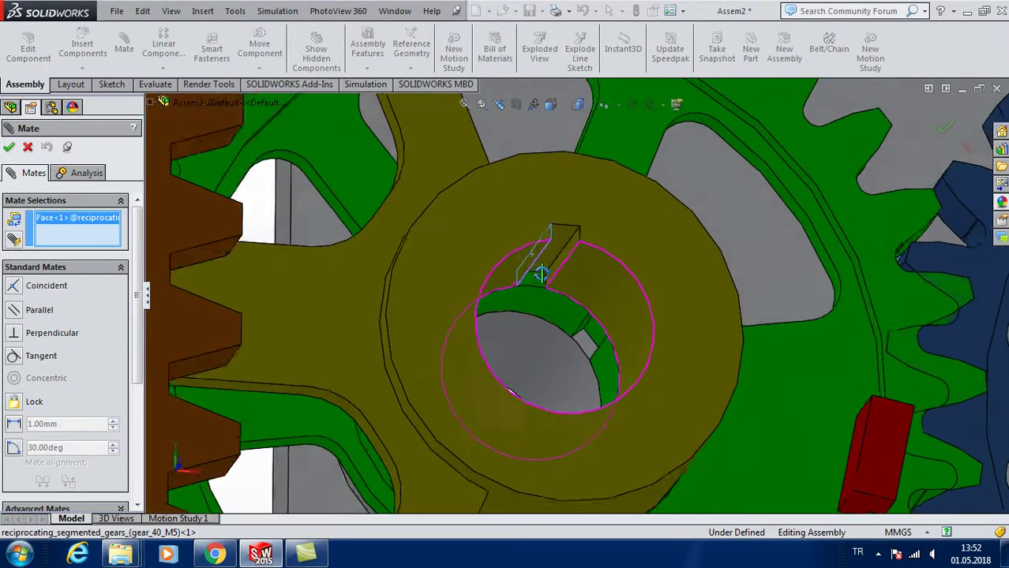
pyautogui.scroll(-3, 570, 319)
pyautogui.click(571, 319)
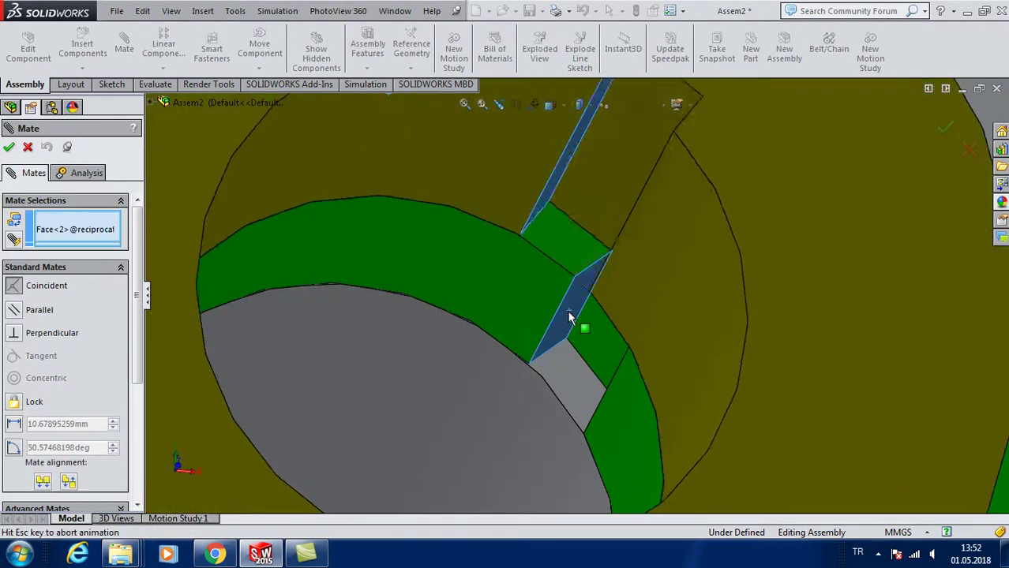
pyautogui.click(734, 336)
# Add a coincident mate between the yellow hub keyway face and a narrow keyway face.
pyautogui.scroll(6, 648, 252)
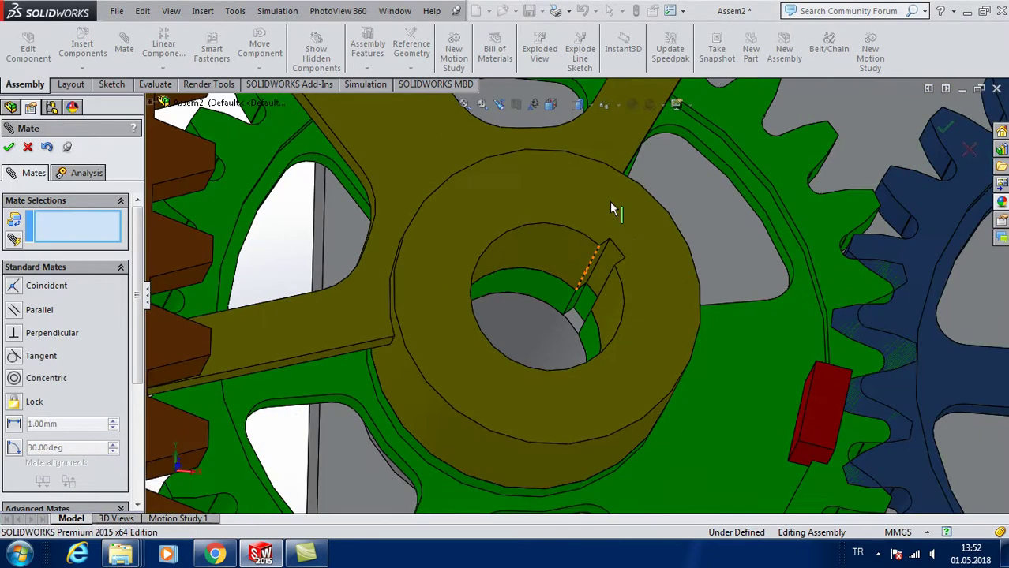
pyautogui.scroll(-5, 862, 319)
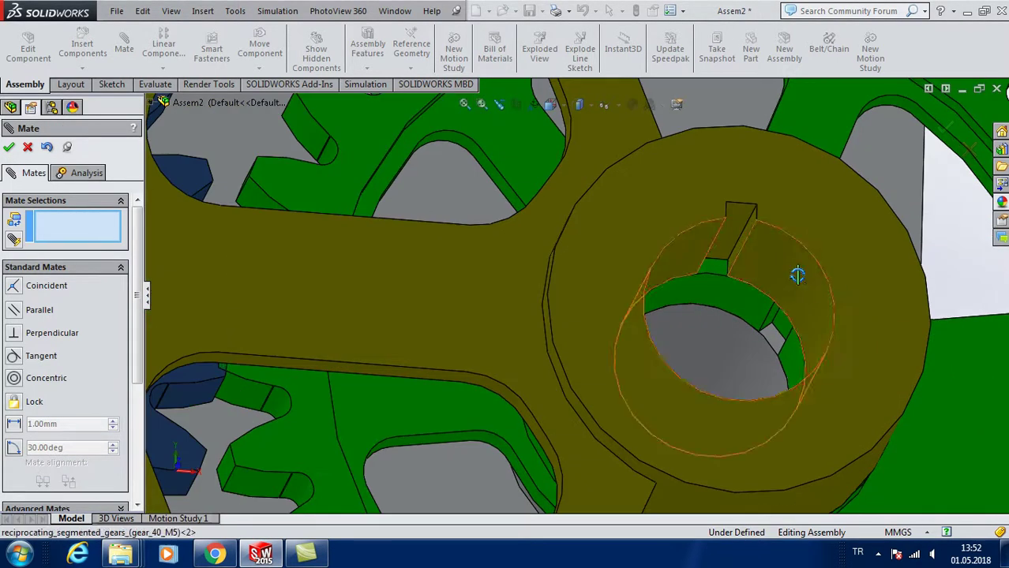
pyautogui.scroll(-2, 757, 267)
pyautogui.click(743, 254)
pyautogui.moveTo(746, 295)
pyautogui.mouseDown(button='middle')
pyautogui.moveTo(794, 258)
pyautogui.moveTo(866, 349)
pyautogui.mouseUp(button='middle')
pyautogui.scroll(-4, 732, 299)
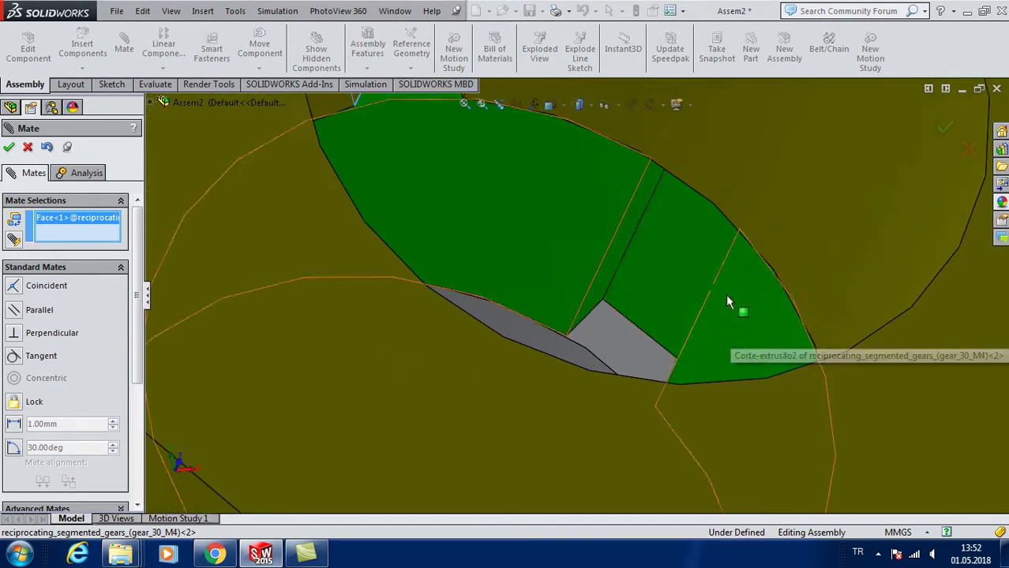
pyautogui.click(639, 215)
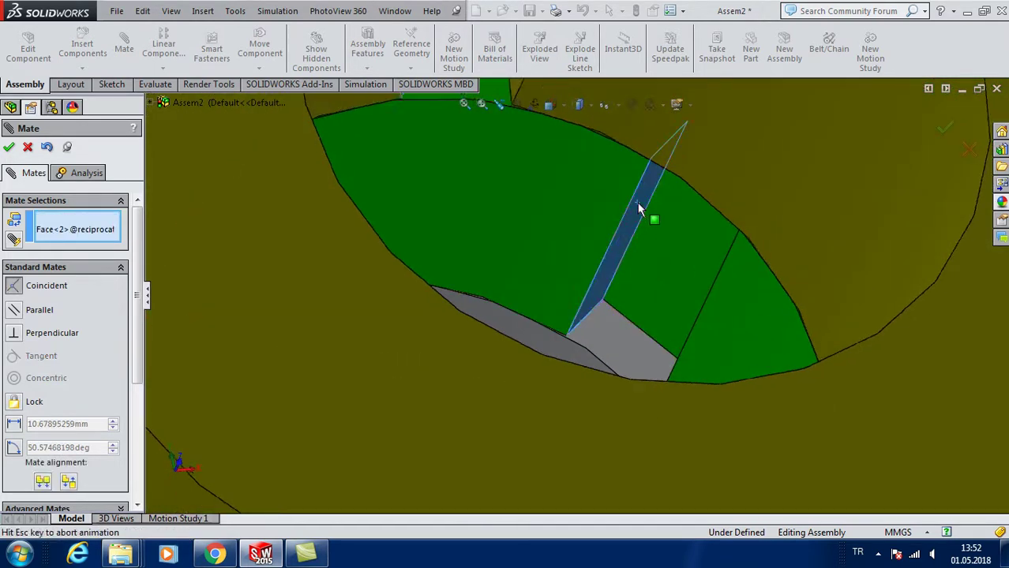
pyautogui.click(806, 187)
# Make the green gear's keyway face parallel to the yellow hub keyway face, then finish mating.
pyautogui.scroll(4, 762, 198)
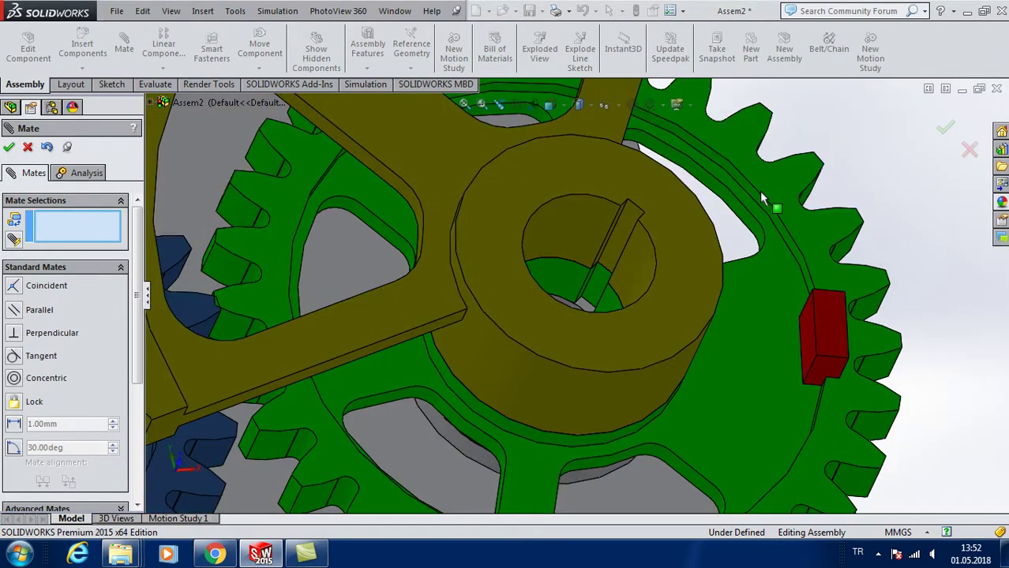
pyautogui.moveTo(652, 239); pyautogui.dragTo(646, 193, button='middle')
pyautogui.click(589, 291)
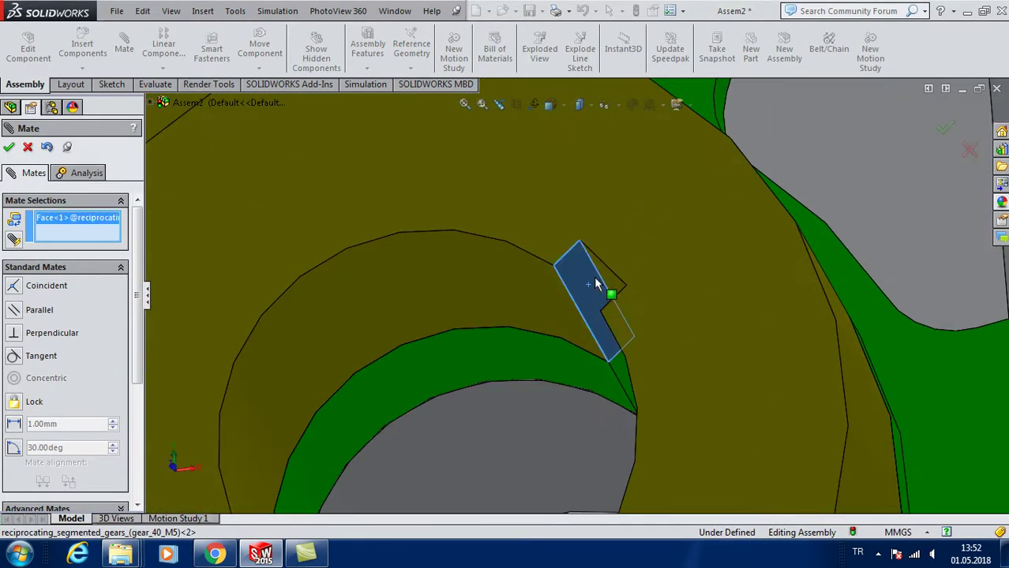
pyautogui.scroll(8, 589, 291)
pyautogui.scroll(-4, 359, 339)
pyautogui.scroll(-3, 359, 340)
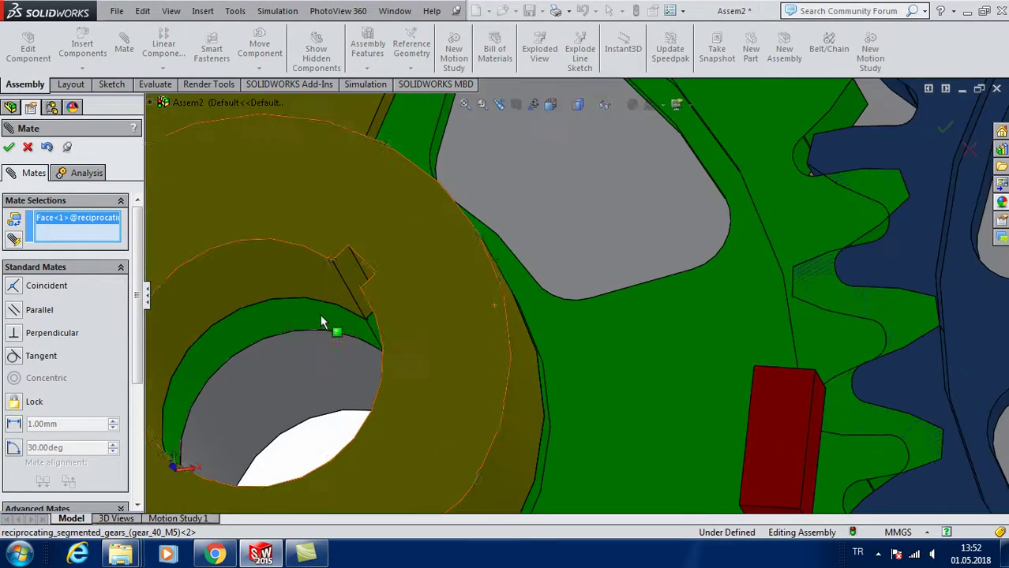
pyautogui.click(354, 280)
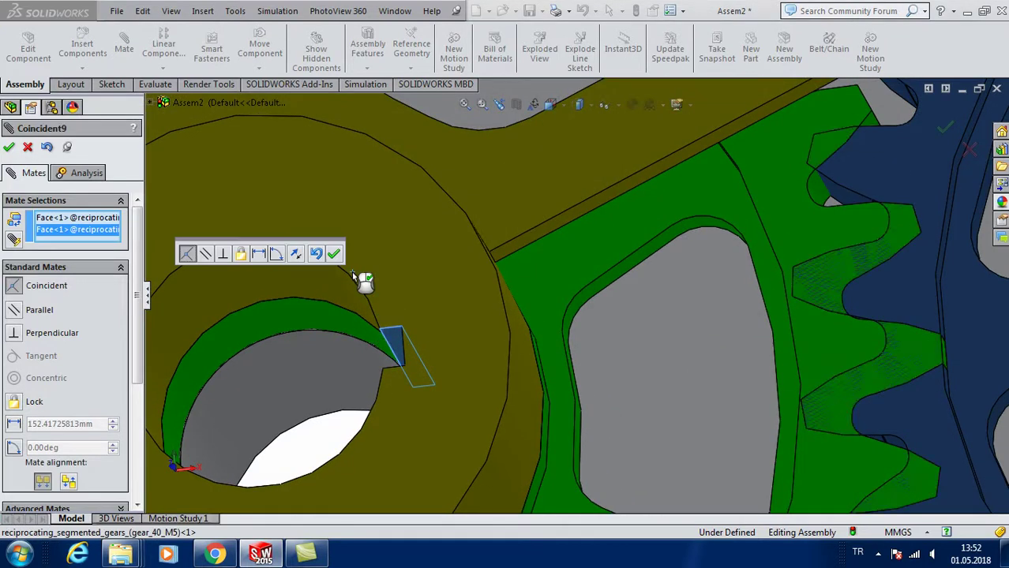
pyautogui.click(204, 253)
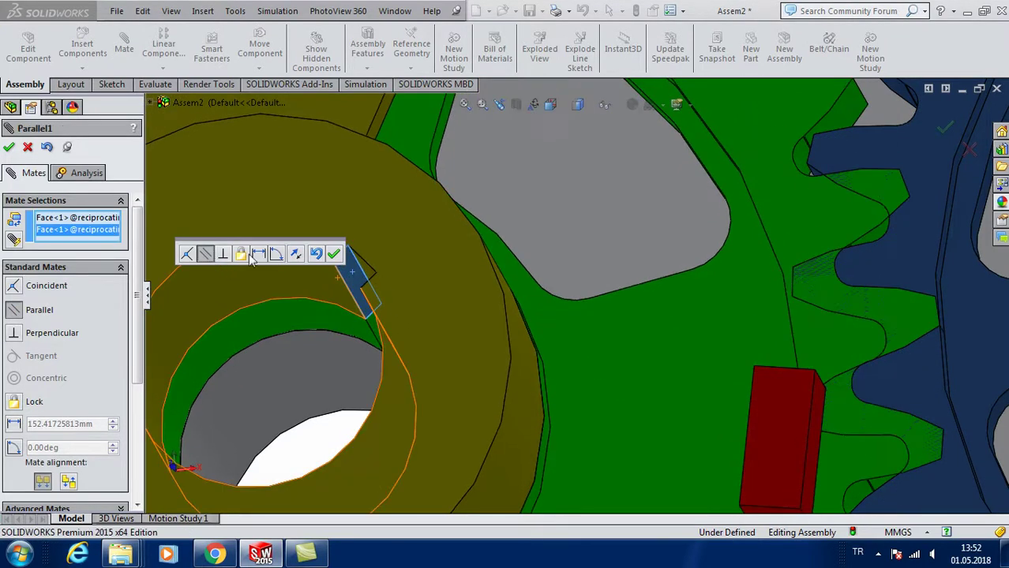
pyautogui.click(335, 253)
pyautogui.scroll(5, 441, 214)
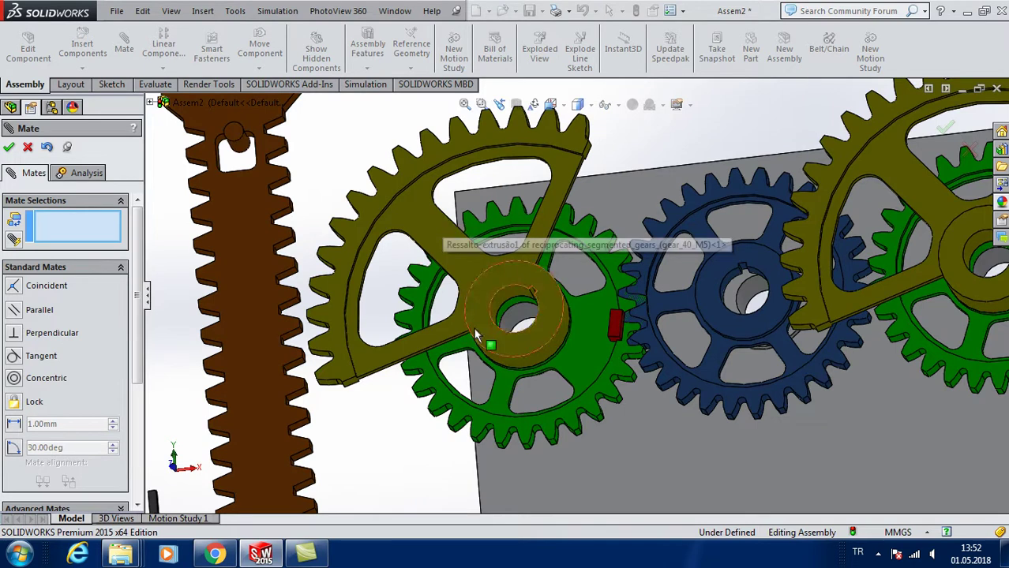
pyautogui.click(9, 147)
# Drag the left segmented gear to check that it rotates freely on its hub.
pyautogui.scroll(3, 574, 226)
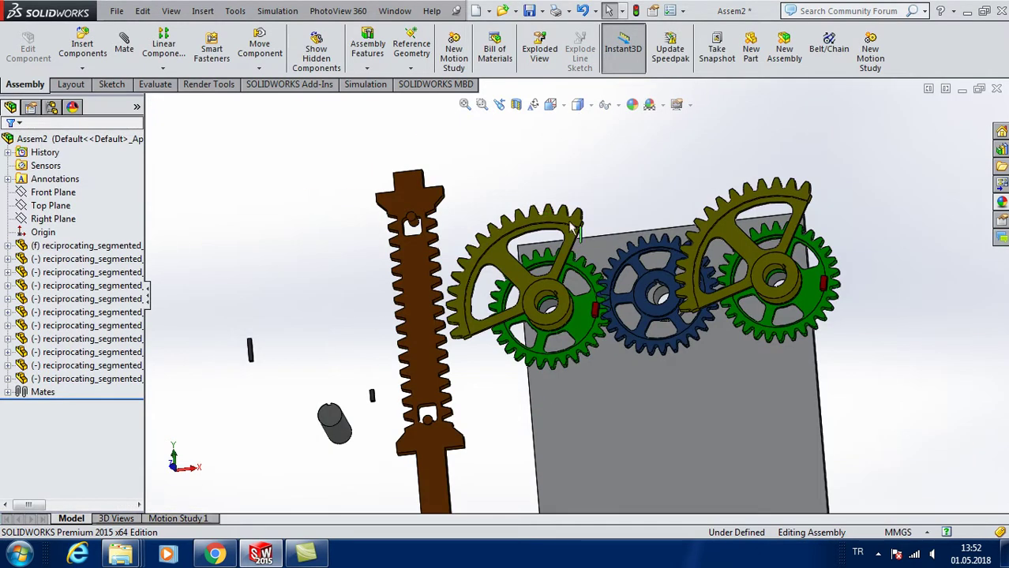
pyautogui.moveTo(465, 314); pyautogui.dragTo(478, 379)
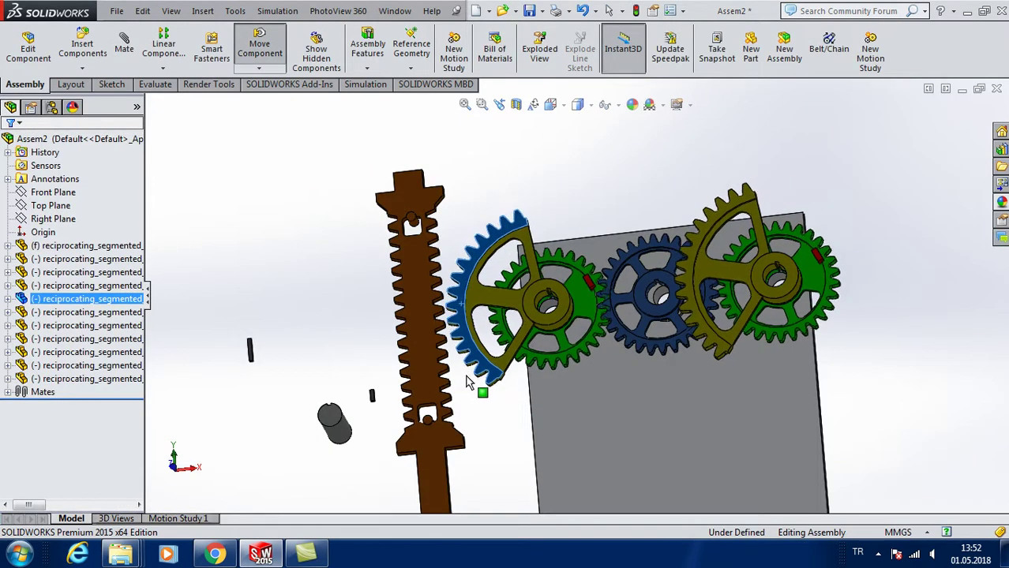
pyautogui.moveTo(478, 379)
pyautogui.mouseDown(button='middle')
pyautogui.moveTo(593, 205)
pyautogui.moveTo(619, 225)
pyautogui.mouseUp(button='middle')
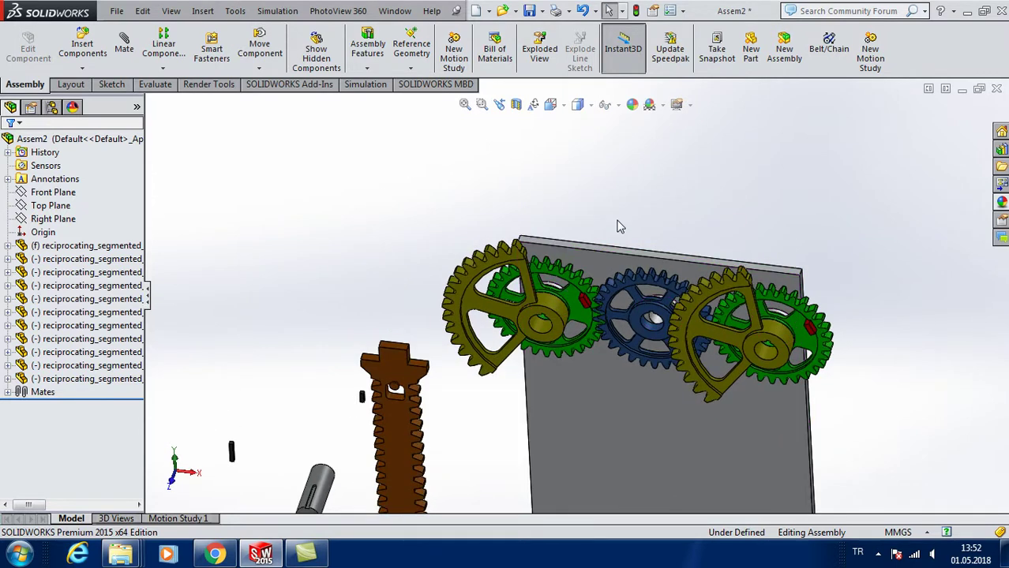
pyautogui.scroll(-3, 620, 197)
pyautogui.scroll(-2, 620, 166)
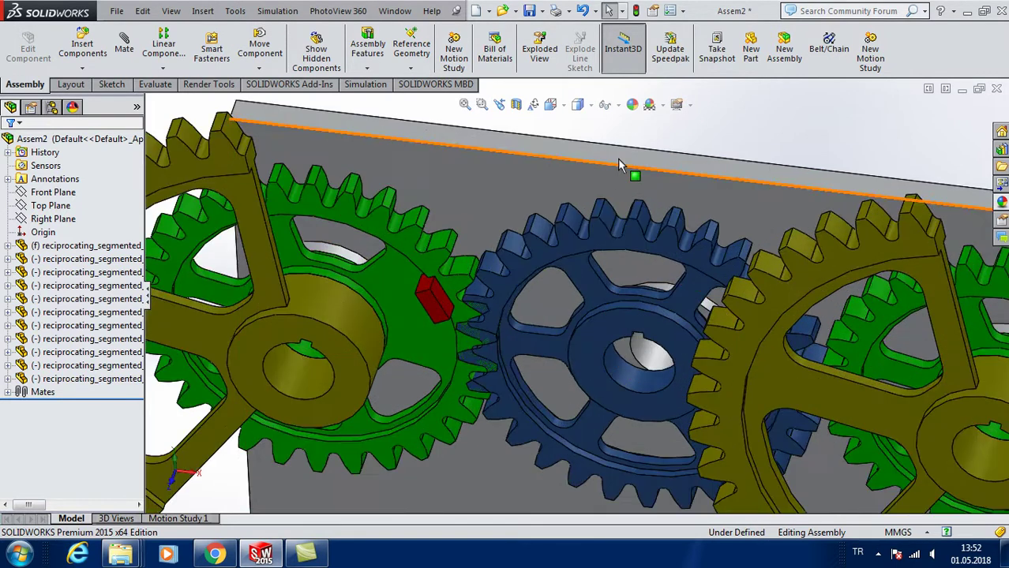
# Start a new mate and choose the Gear type from Mechanical Mates.
pyautogui.click(125, 49)
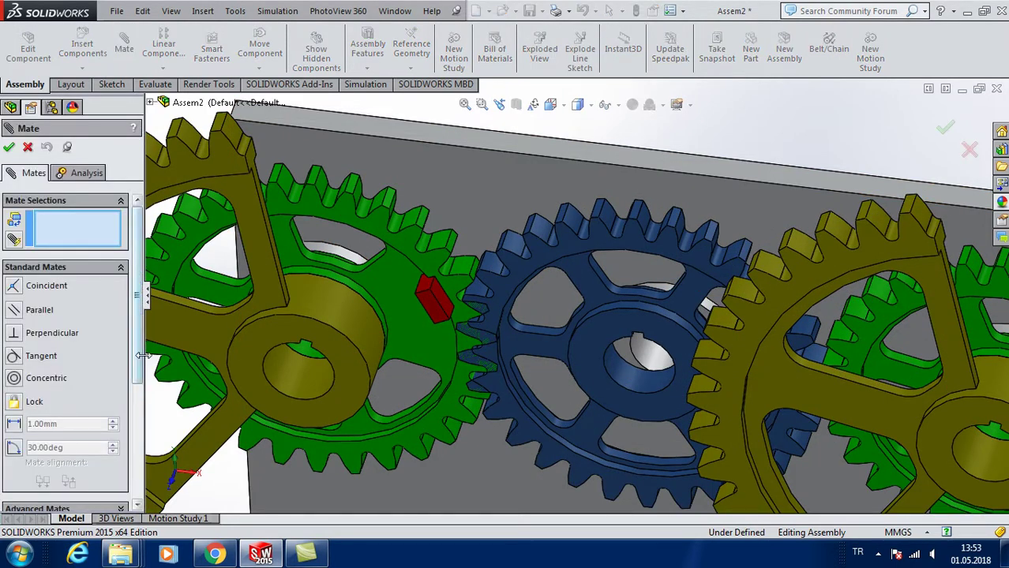
pyautogui.moveTo(141, 355); pyautogui.dragTo(138, 417)
pyautogui.moveTo(136, 371); pyautogui.dragTo(126, 465)
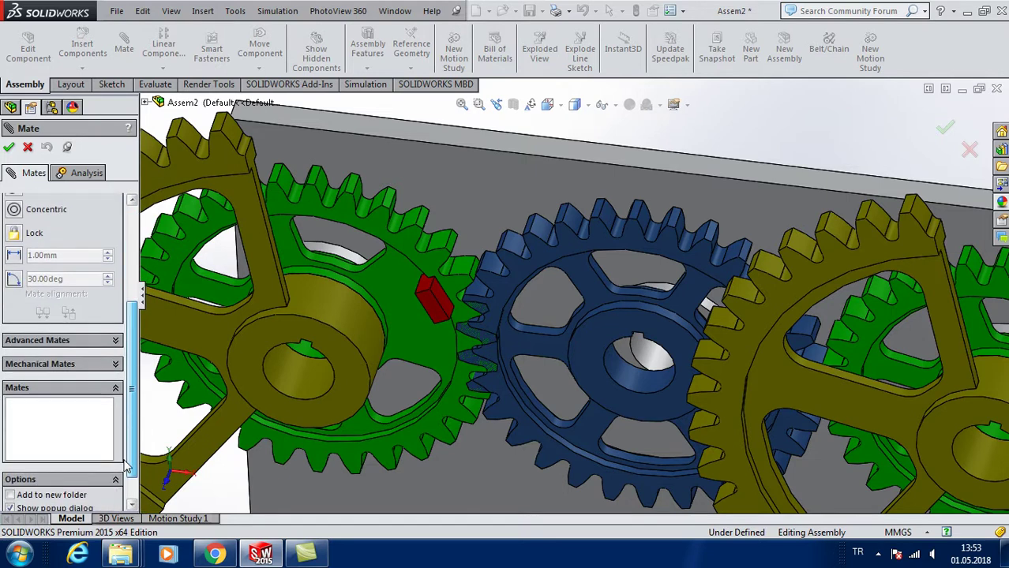
pyautogui.click(69, 365)
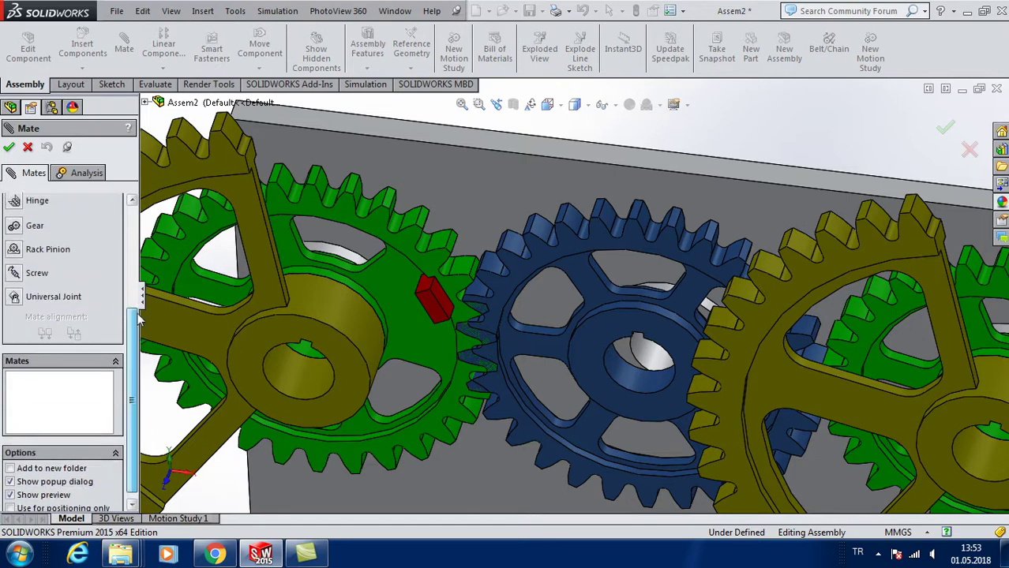
pyautogui.scroll(2, 32, 300)
pyautogui.click(16, 269)
pyautogui.scroll(-5, 422, 293)
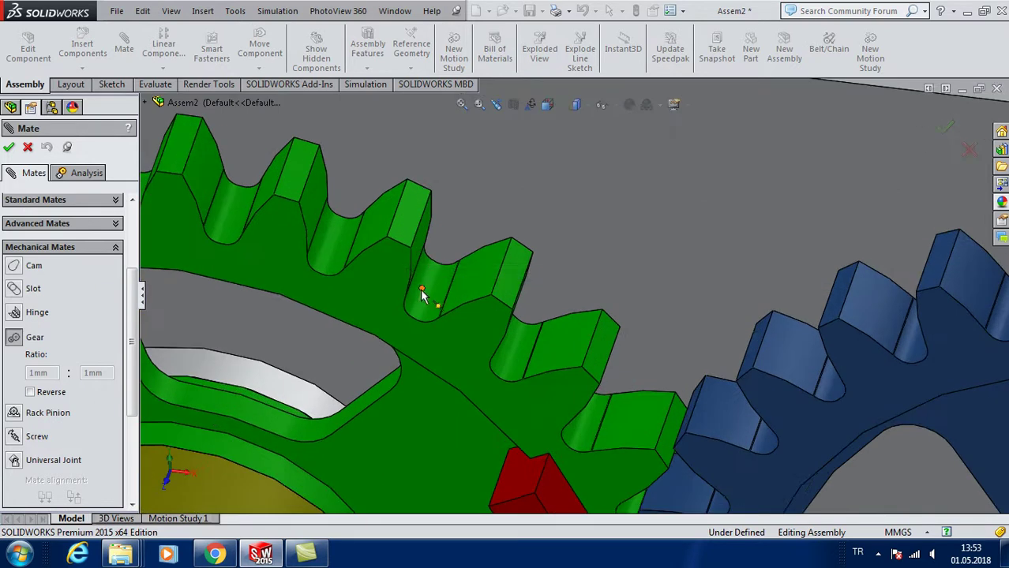
# Link a green gear tooth face to a blue gear tooth face at 128:128.
pyautogui.click(518, 276)
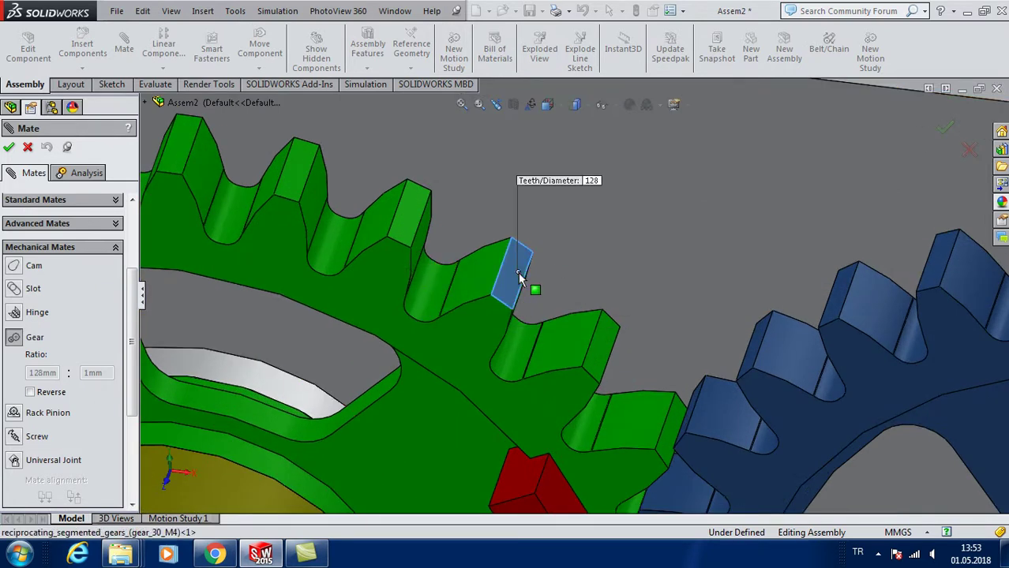
pyautogui.scroll(-3, 822, 318)
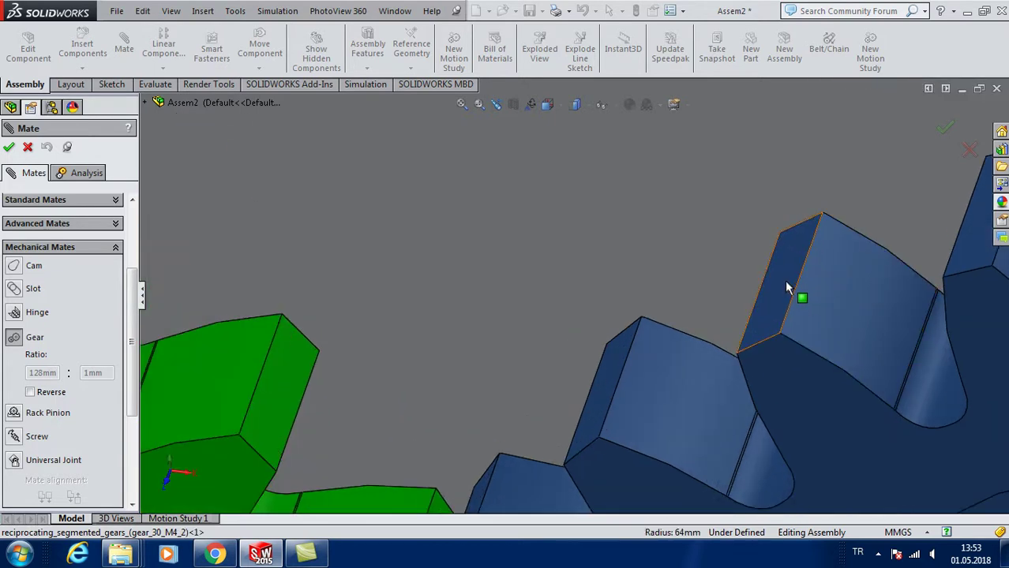
pyautogui.click(791, 286)
pyautogui.scroll(5, 793, 244)
pyautogui.scroll(5, 791, 243)
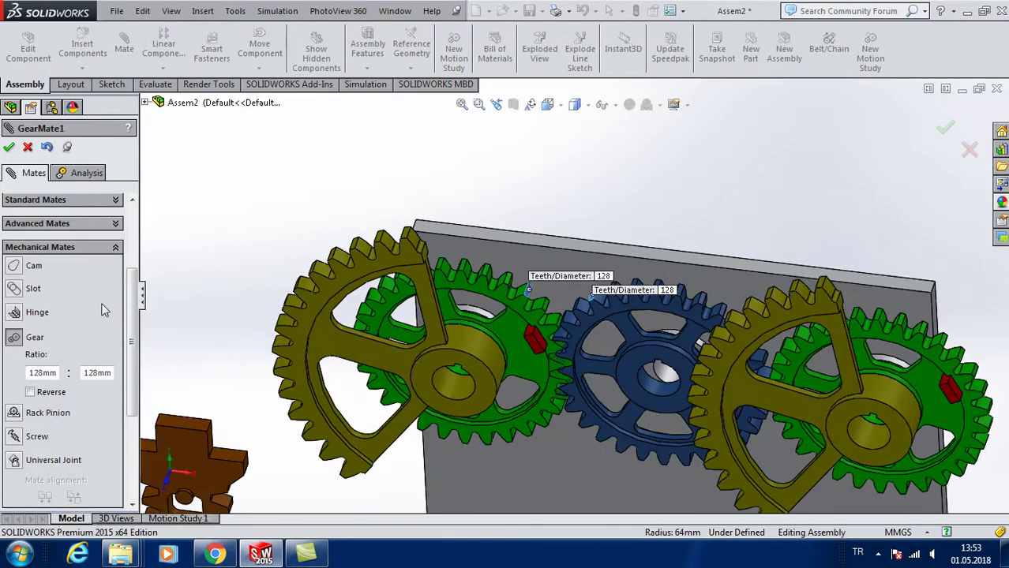
pyautogui.click(9, 148)
# Close the mate and drag the green and blue gears to test the gear mate.
pyautogui.click(10, 148)
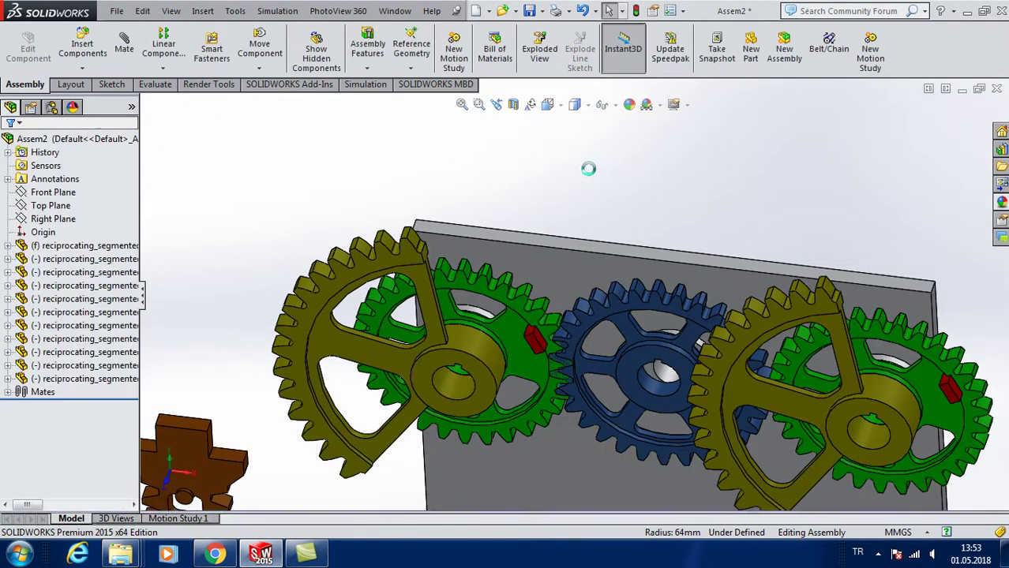
pyautogui.moveTo(505, 353)
pyautogui.mouseDown()
pyautogui.moveTo(489, 400)
pyautogui.moveTo(558, 348)
pyautogui.moveTo(561, 443)
pyautogui.mouseUp()
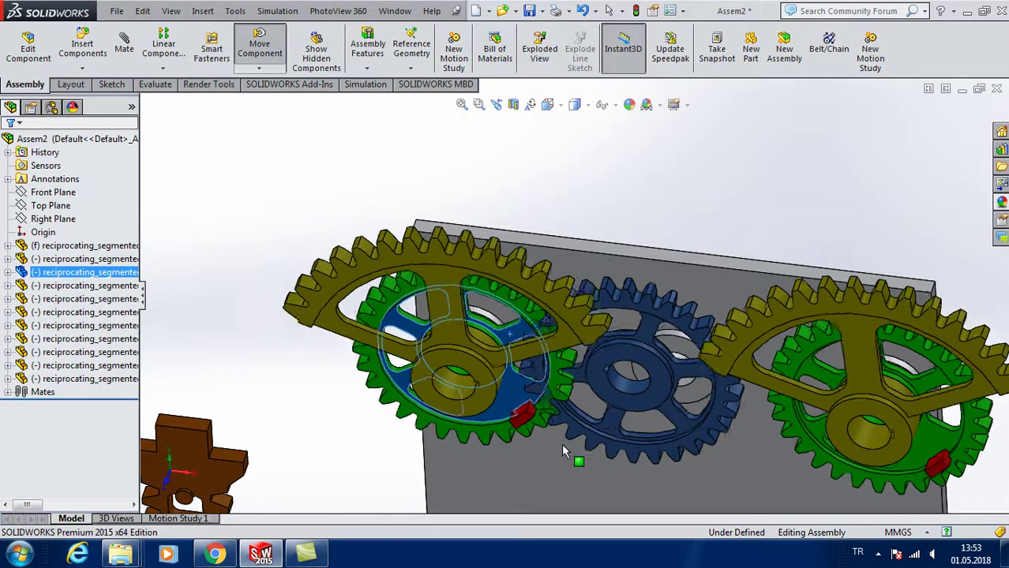
pyautogui.press('Escape')
pyautogui.moveTo(757, 217)
pyautogui.mouseDown(button='middle')
pyautogui.moveTo(766, 79)
pyautogui.moveTo(689, 347)
pyautogui.mouseUp(button='middle')
pyautogui.moveTo(639, 393)
pyautogui.mouseDown()
pyautogui.moveTo(607, 429)
pyautogui.moveTo(596, 404)
pyautogui.mouseUp()
pyautogui.moveTo(765, 165)
pyautogui.mouseDown(button='middle')
pyautogui.moveTo(741, 217)
pyautogui.moveTo(740, 274)
pyautogui.mouseUp(button='middle')
pyautogui.scroll(-5, 741, 333)
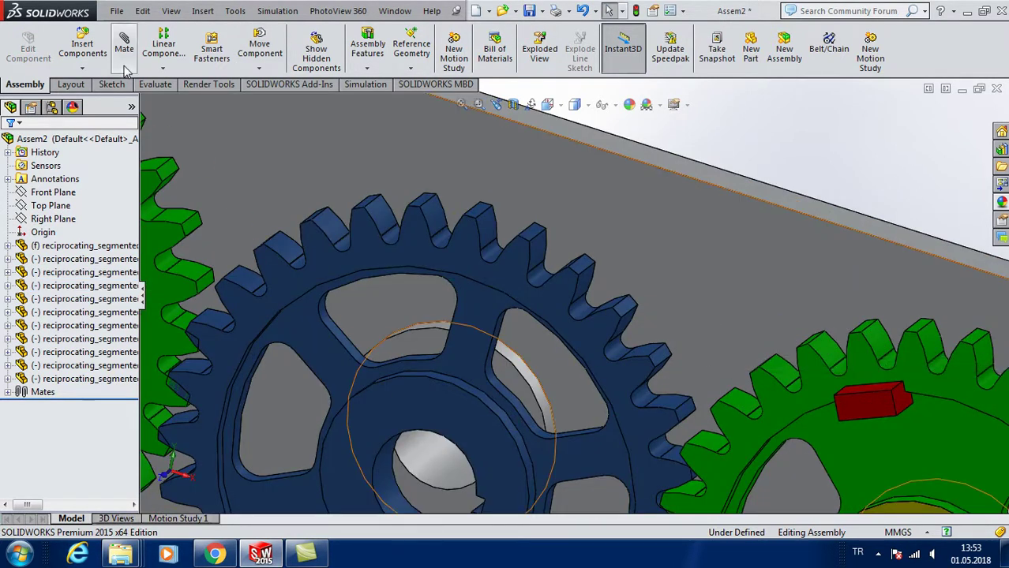
# Make the blue gear's bore concentric with the plate's round face, then test the motion.
pyautogui.click(394, 500)
pyautogui.click(424, 466)
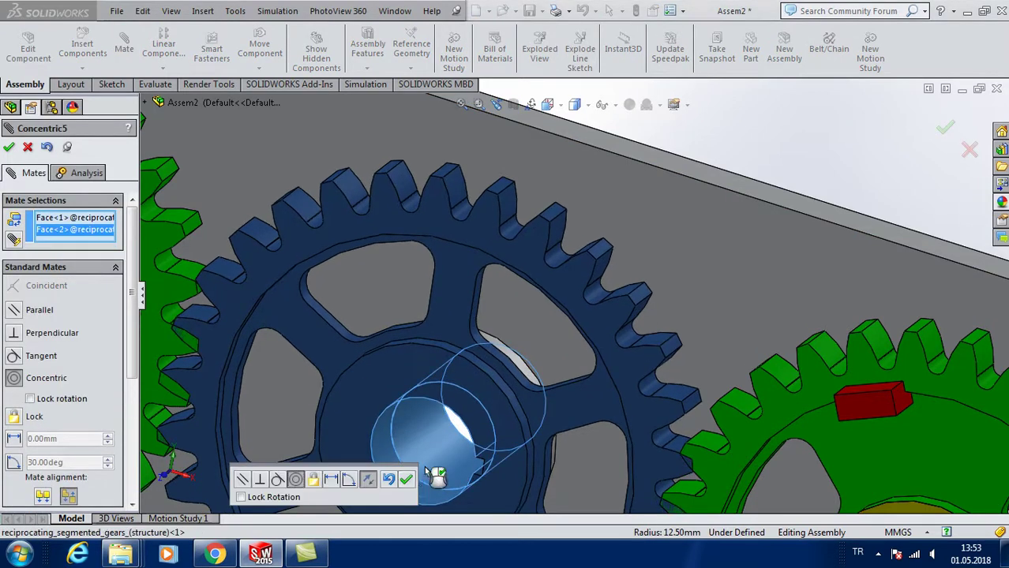
pyautogui.click(406, 479)
pyautogui.scroll(3, 567, 277)
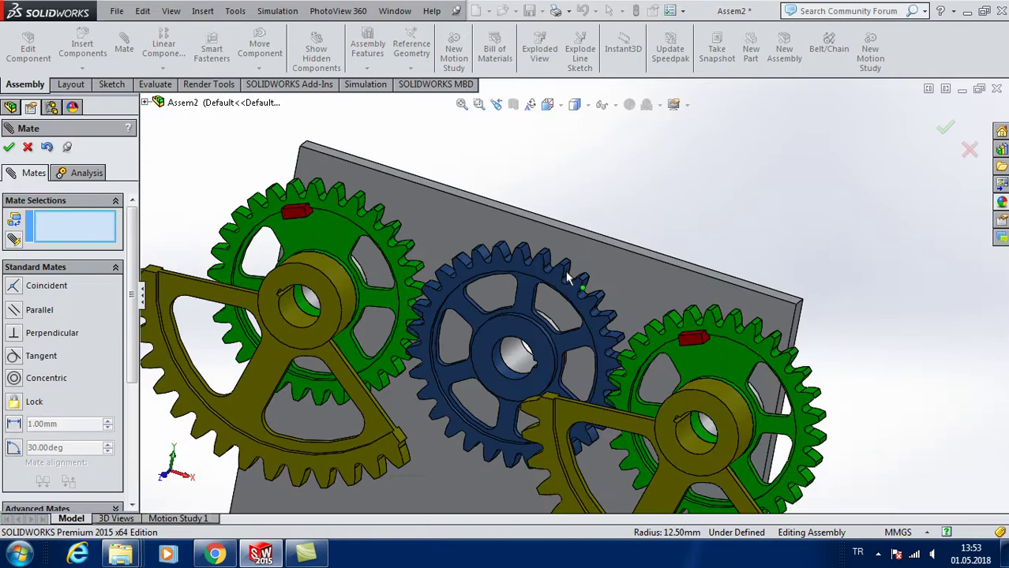
pyautogui.click(10, 149)
pyautogui.moveTo(334, 328)
pyautogui.mouseDown()
pyautogui.moveTo(433, 245)
pyautogui.moveTo(334, 225)
pyautogui.mouseUp()
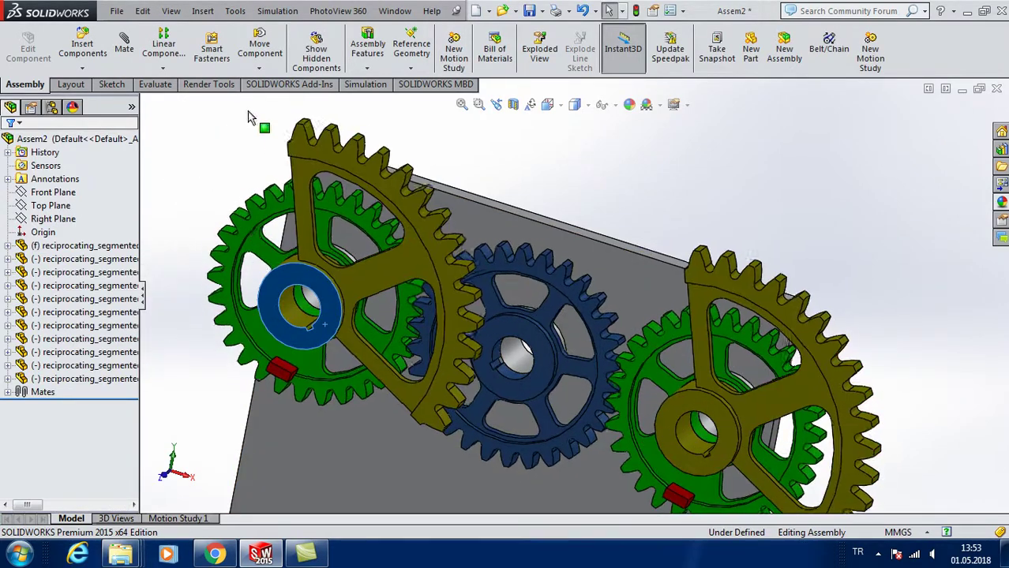
# Clear the selection and orbit the view to show the plate and rack.
pyautogui.press('Escape')
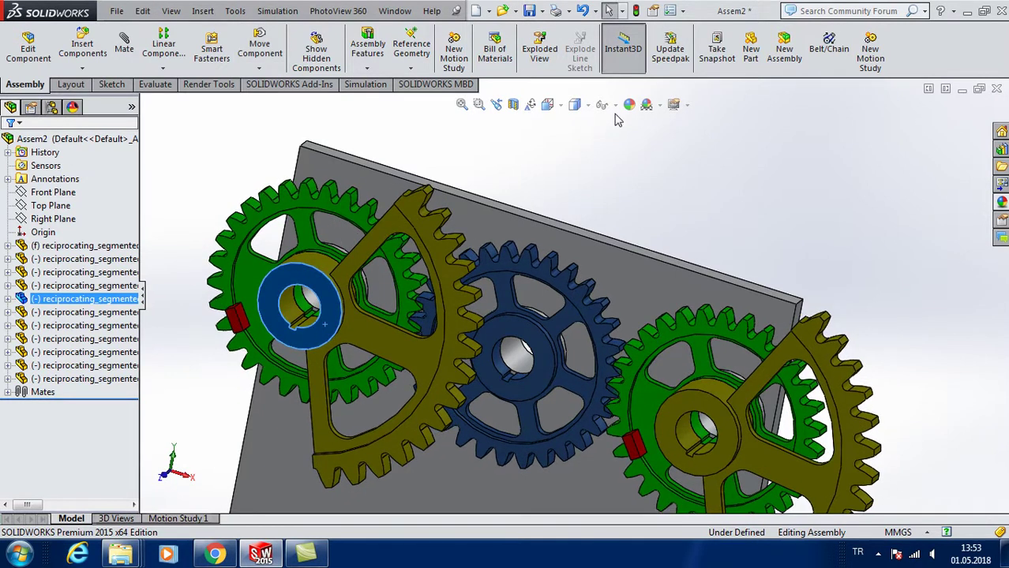
pyautogui.press('f')
pyautogui.moveTo(628, 128)
pyautogui.mouseDown(button='middle')
pyautogui.moveTo(689, 207)
pyautogui.moveTo(744, 249)
pyautogui.moveTo(705, 196)
pyautogui.moveTo(717, 218)
pyautogui.mouseUp(button='middle')
pyautogui.moveTo(409, 231); pyautogui.dragTo(383, 288, button='middle')
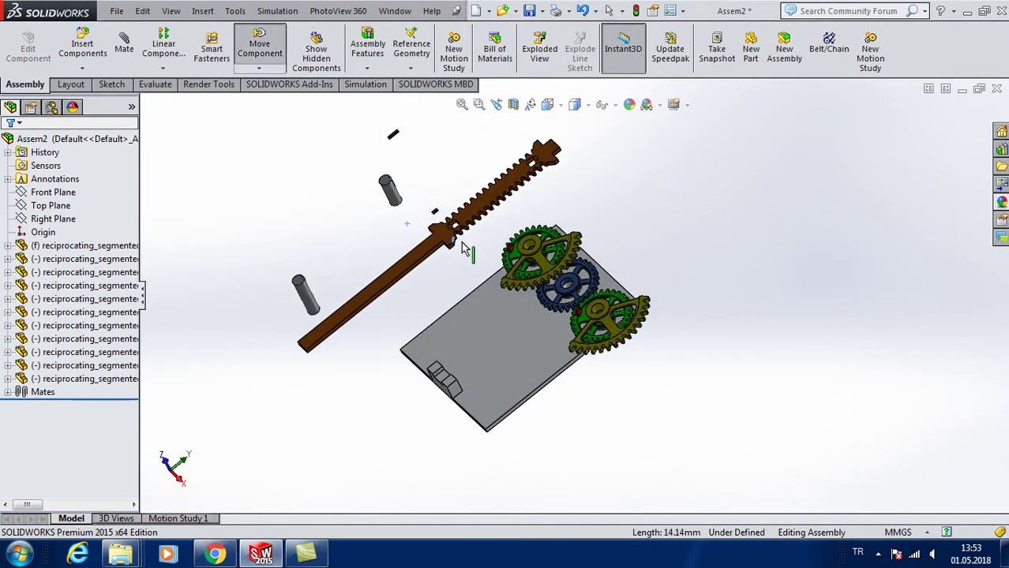
pyautogui.scroll(-5, 455, 341)
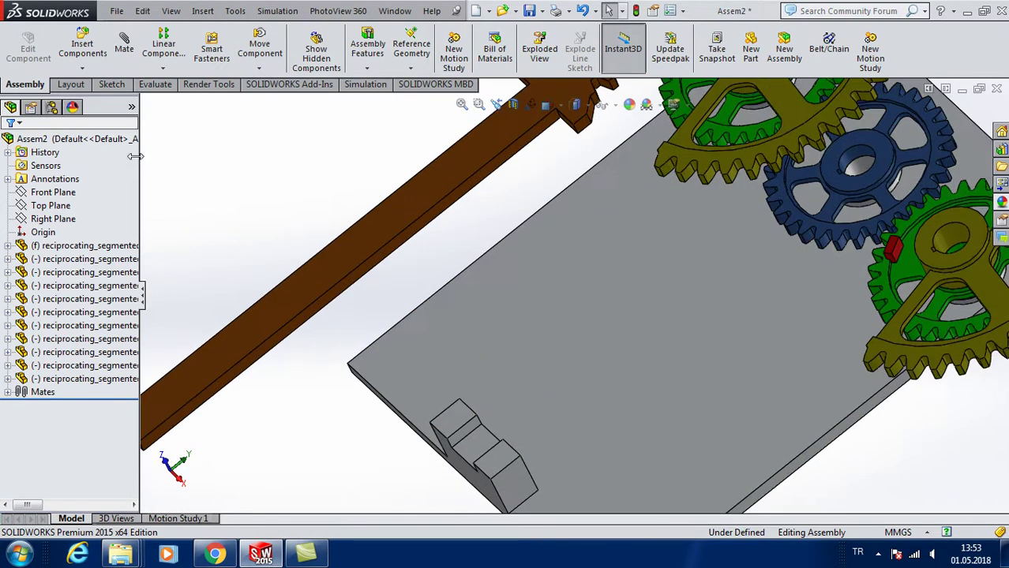
pyautogui.click(117, 11)
pyautogui.click(474, 213)
pyautogui.scroll(-3, 353, 311)
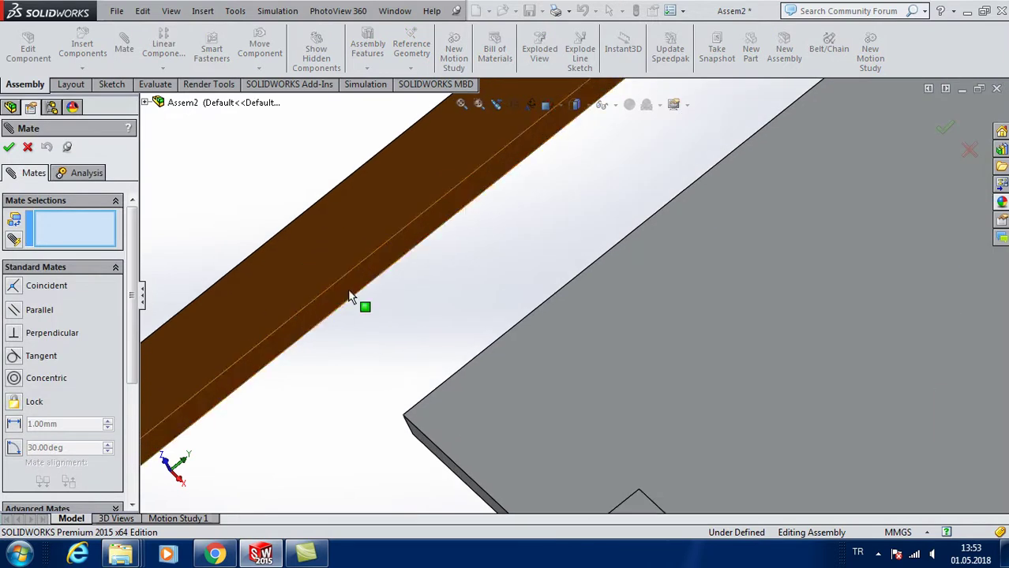
# Mate a side face of the brown rack coincident with the guide block face.
pyautogui.click(353, 295)
pyautogui.scroll(5, 405, 270)
pyautogui.scroll(-2, 552, 316)
pyautogui.moveTo(632, 345); pyautogui.dragTo(704, 349, button='middle')
pyautogui.scroll(-4, 689, 408)
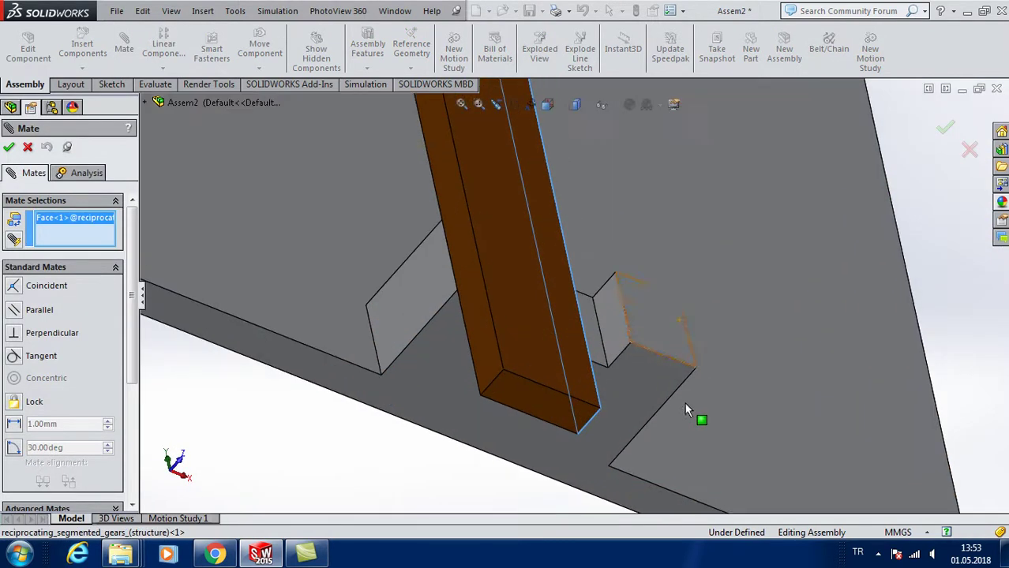
pyautogui.click(619, 330)
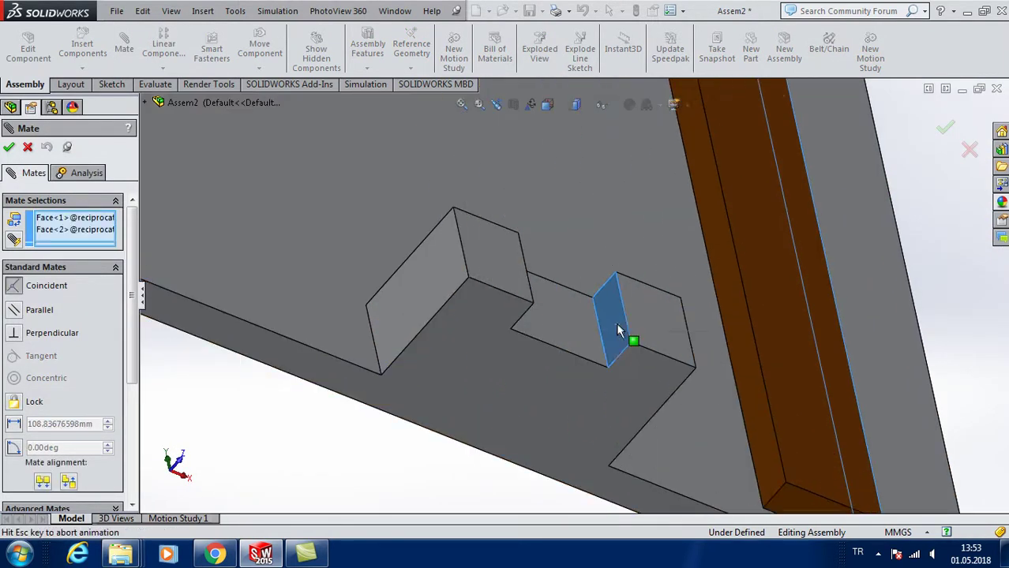
pyautogui.click(787, 348)
# Add a second coincident mate between the guide block and rack, then view Trimetric.
pyautogui.scroll(4, 739, 290)
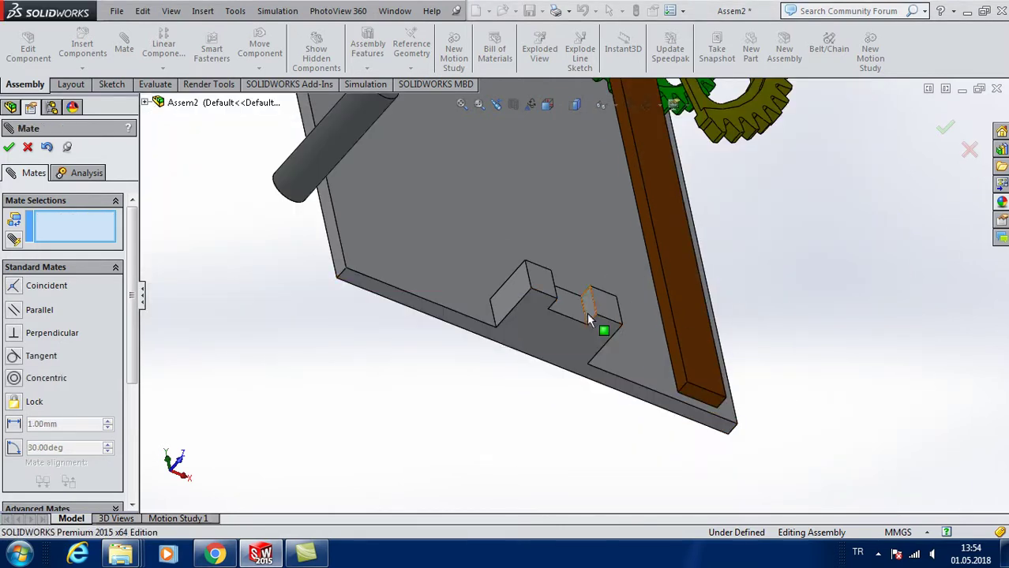
pyautogui.click(581, 315)
pyautogui.moveTo(585, 308); pyautogui.dragTo(653, 243, button='middle')
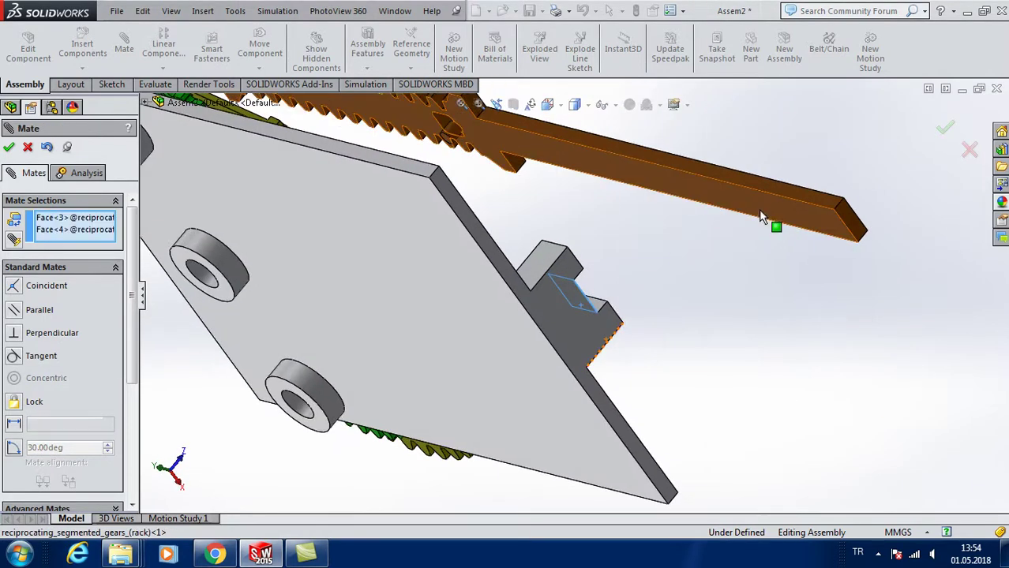
pyautogui.click(760, 215)
pyautogui.click(926, 192)
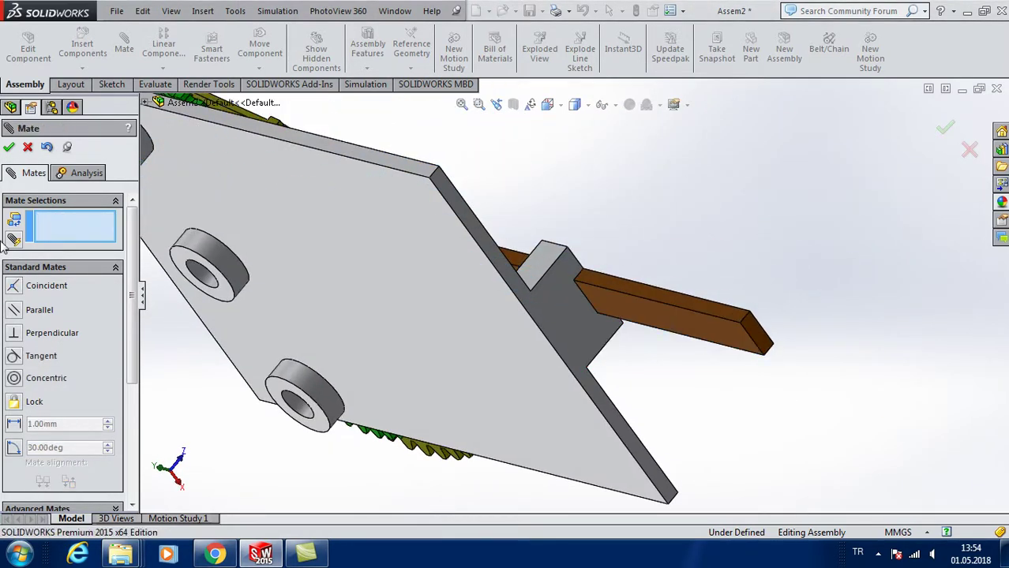
pyautogui.click(9, 148)
pyautogui.click(547, 105)
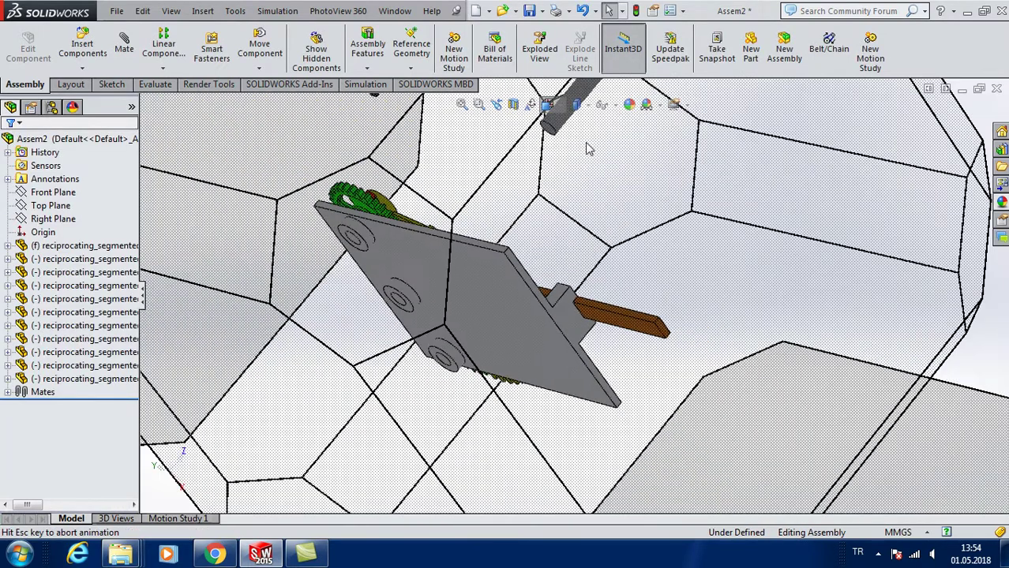
pyautogui.click(622, 142)
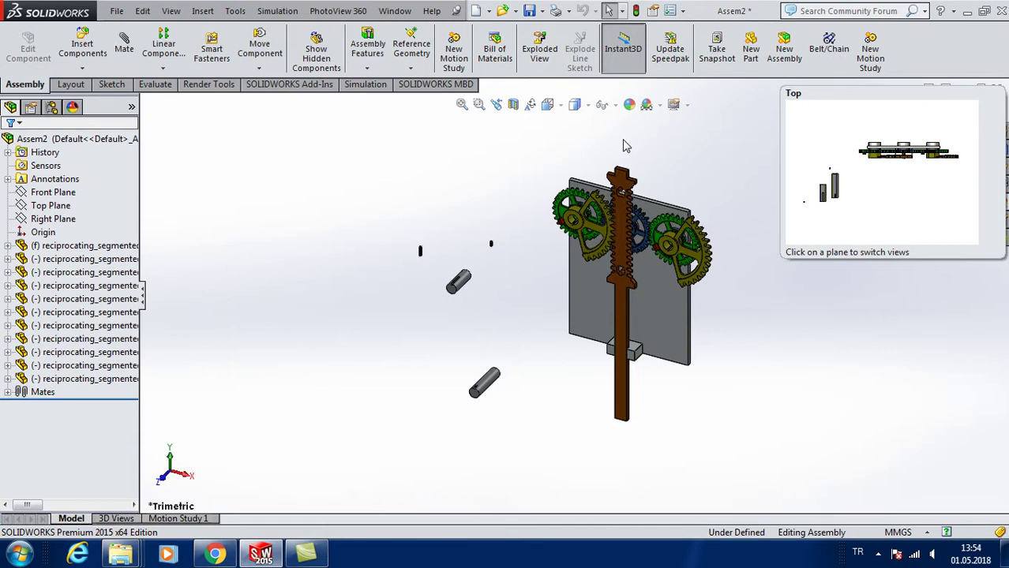
# Drag the top segmented gear to check that it drives the meshing gears and rack.
pyautogui.moveTo(661, 174)
pyautogui.mouseDown(button='middle')
pyautogui.moveTo(676, 335)
pyautogui.moveTo(659, 274)
pyautogui.mouseUp(button='middle')
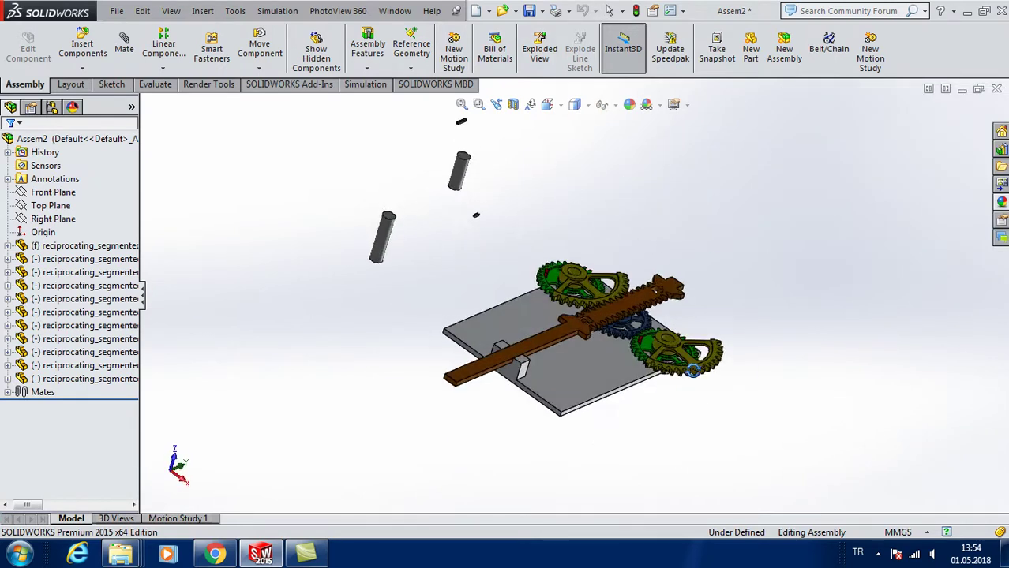
pyautogui.scroll(-5, 659, 274)
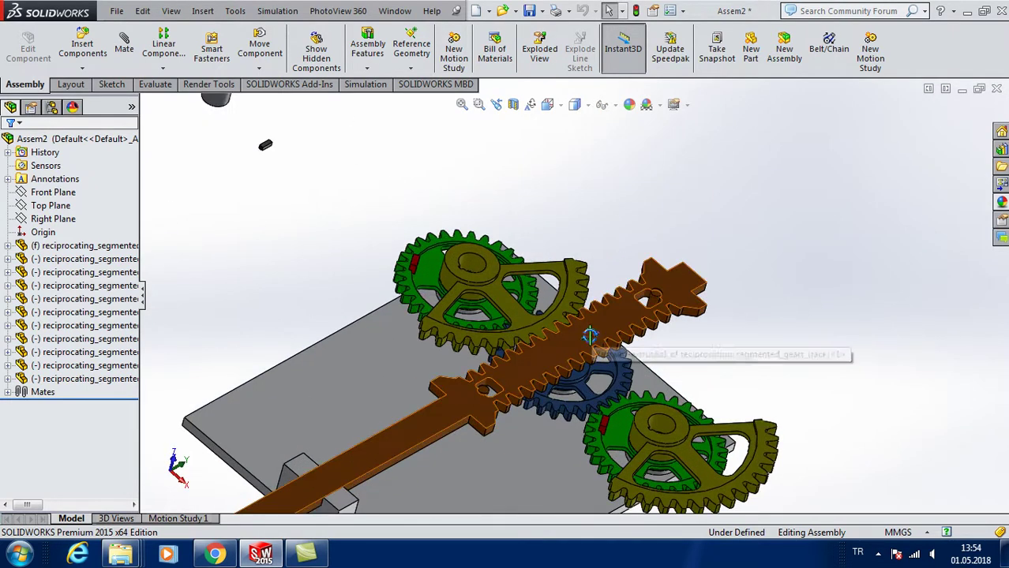
pyautogui.moveTo(594, 331); pyautogui.dragTo(573, 360, button='middle')
pyautogui.moveTo(551, 325)
pyautogui.mouseDown()
pyautogui.moveTo(473, 343)
pyautogui.moveTo(709, 353)
pyautogui.mouseUp()
pyautogui.moveTo(709, 352)
pyautogui.mouseDown(button='middle')
pyautogui.moveTo(651, 170)
pyautogui.moveTo(678, 420)
pyautogui.moveTo(660, 264)
pyautogui.moveTo(637, 191)
pyautogui.moveTo(608, 221)
pyautogui.moveTo(608, 288)
pyautogui.moveTo(622, 293)
pyautogui.moveTo(589, 208)
pyautogui.moveTo(554, 158)
pyautogui.moveTo(614, 244)
pyautogui.moveTo(608, 221)
pyautogui.mouseUp(button='middle')
# Delete the two upright loose shafts, confirming each deletion.
pyautogui.scroll(-3, 462, 162)
pyautogui.scroll(-5, 473, 196)
pyautogui.moveTo(473, 195)
pyautogui.mouseDown(button='middle')
pyautogui.moveTo(498, 223)
pyautogui.moveTo(585, 174)
pyautogui.mouseUp(button='middle')
pyautogui.scroll(5, 584, 174)
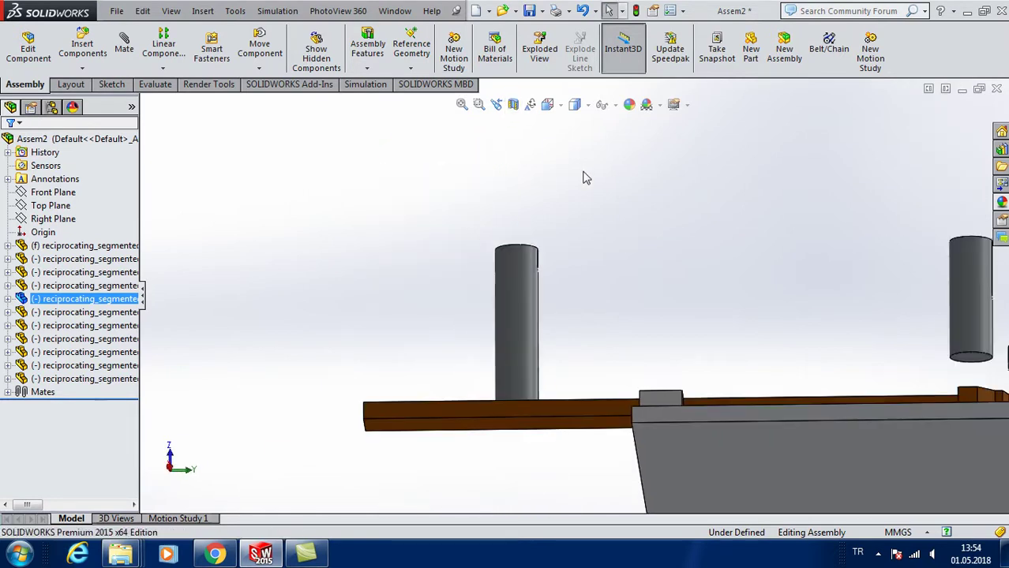
pyautogui.click(517, 313)
pyautogui.press('Delete')
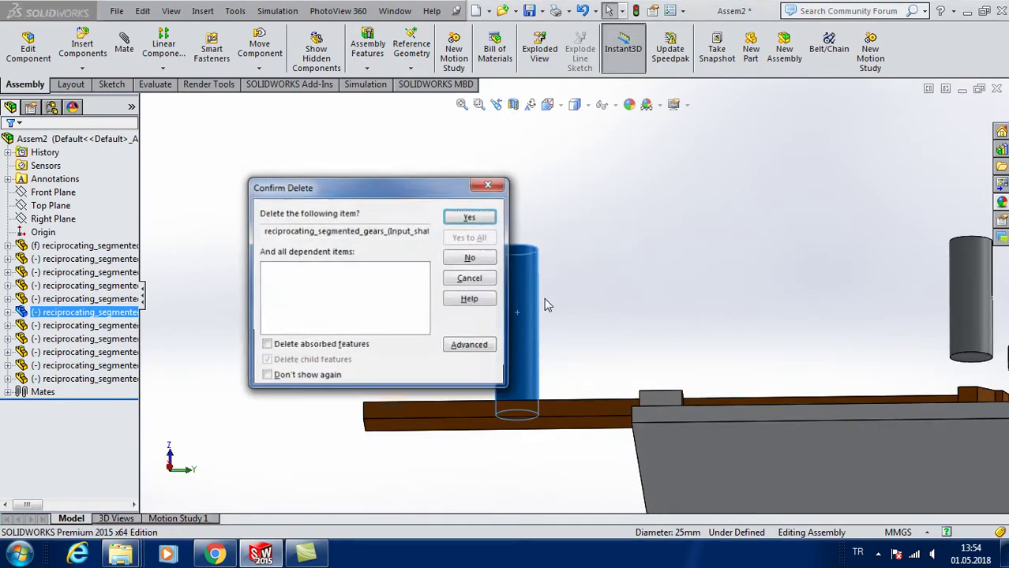
pyautogui.press('Return')
pyautogui.scroll(3, 714, 237)
pyautogui.click(765, 300)
pyautogui.press('Delete')
pyautogui.press('Return')
# Delete the two small loose bars, confirming each deletion.
pyautogui.scroll(-3, 791, 284)
pyautogui.moveTo(791, 285); pyautogui.dragTo(803, 379, button='middle')
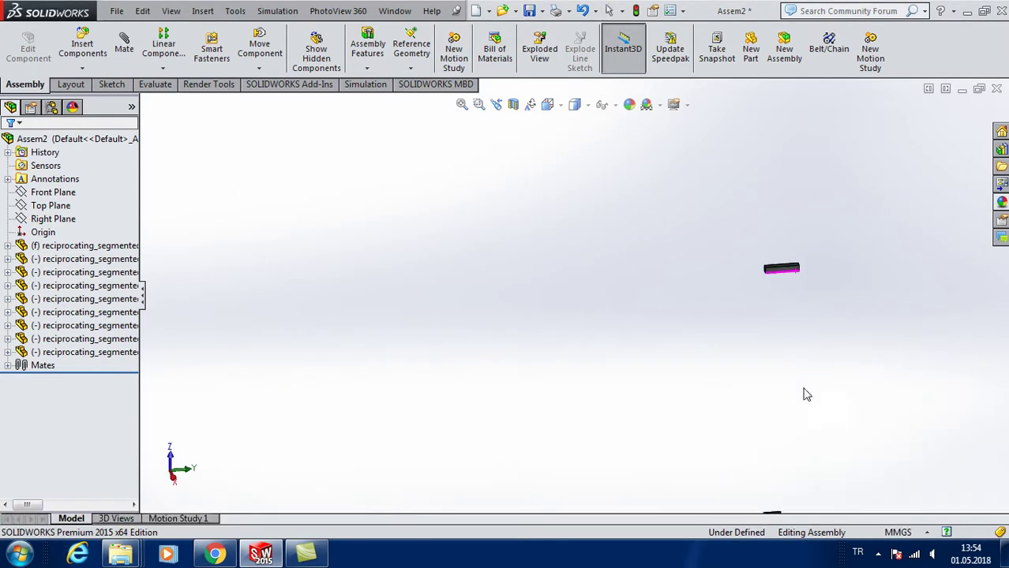
pyautogui.scroll(-5, 791, 301)
pyautogui.click(536, 193)
pyautogui.press('Delete')
pyautogui.press('Return')
pyautogui.moveTo(578, 198)
pyautogui.mouseDown(button='middle')
pyautogui.moveTo(582, 361)
pyautogui.moveTo(609, 258)
pyautogui.moveTo(569, 266)
pyautogui.mouseUp(button='middle')
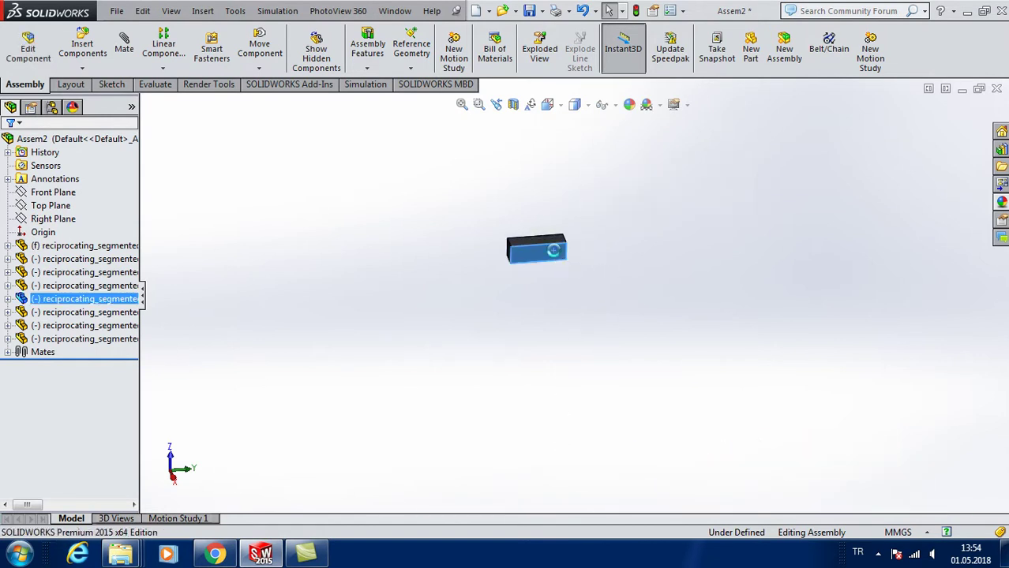
pyautogui.press('Delete')
pyautogui.press('Return')
pyautogui.scroll(2, 600, 248)
pyautogui.scroll(-2, 732, 397)
pyautogui.scroll(-2, 676, 401)
pyautogui.scroll(-2, 684, 419)
pyautogui.scroll(-2, 688, 456)
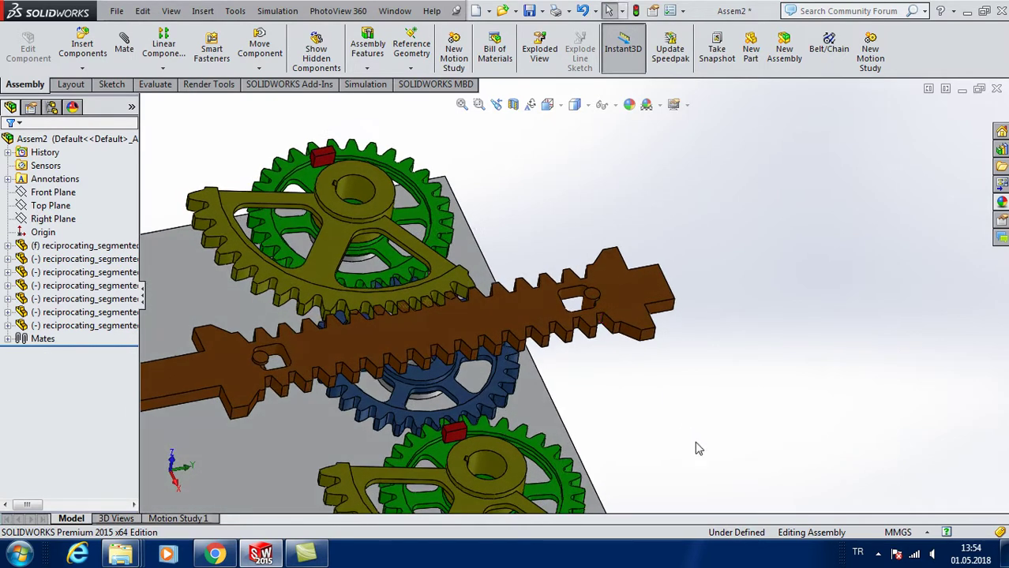
# Start a new mate and choose Rack Pinion from Mechanical Mates.
pyautogui.scroll(3, 670, 424)
pyautogui.click(124, 47)
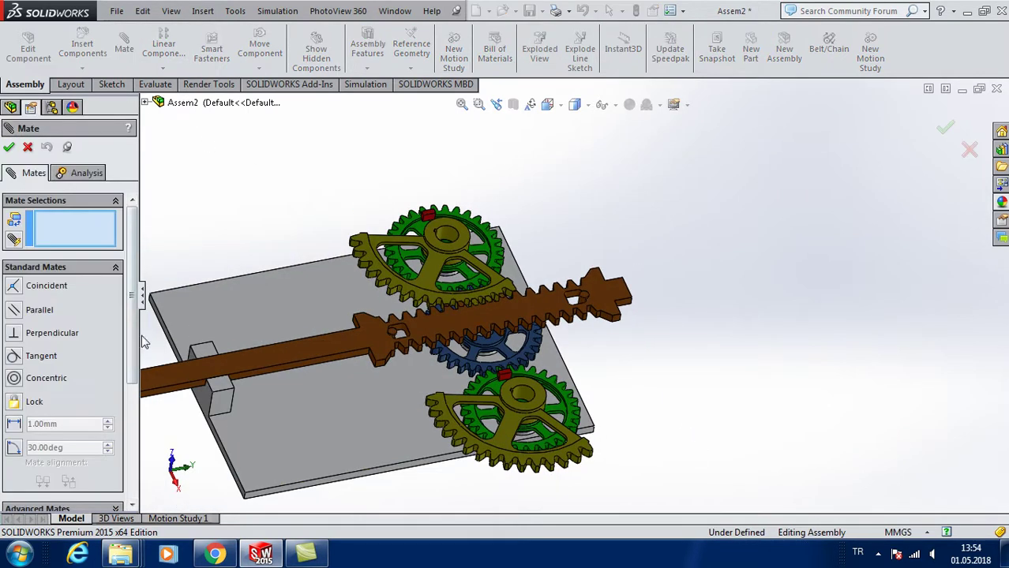
pyautogui.scroll(-3, 130, 341)
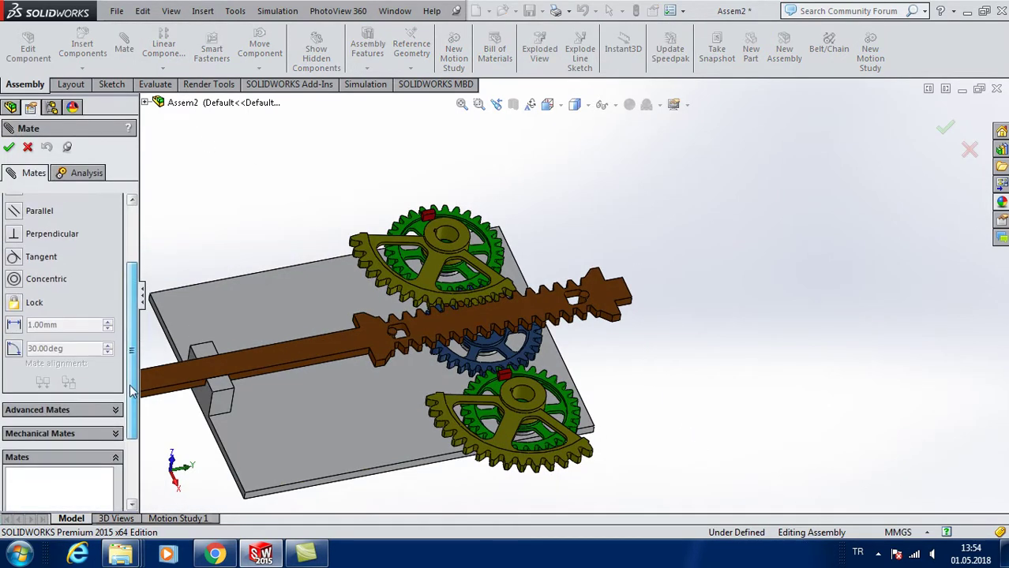
pyautogui.click(81, 429)
pyautogui.click(16, 347)
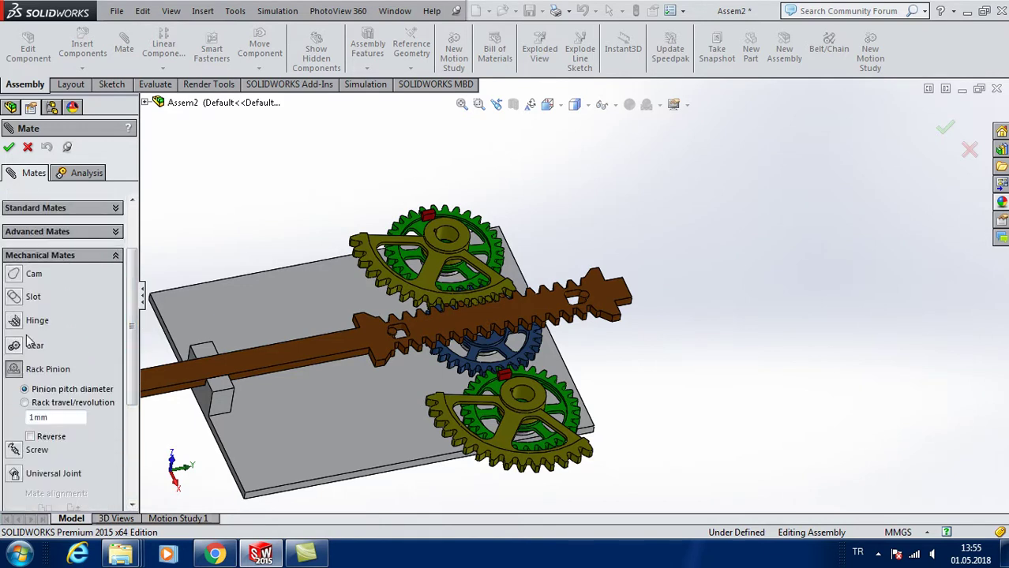
# Pick a rack tooth edge and accept the rack-pinion mate with 210mm pinion pitch diameter.
pyautogui.scroll(3, 95, 251)
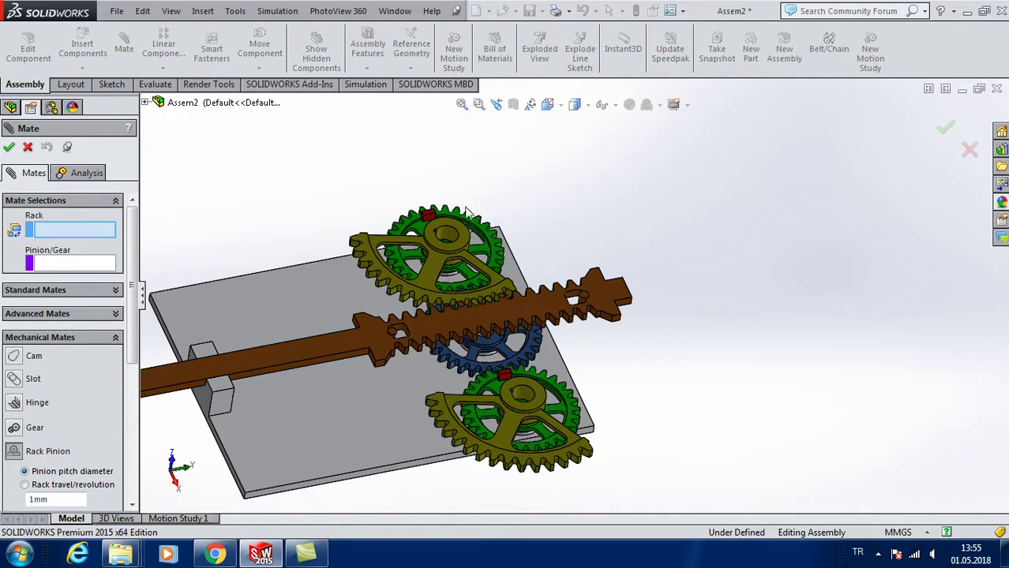
pyautogui.scroll(-2, 435, 328)
pyautogui.scroll(-2, 521, 389)
pyautogui.scroll(-2, 529, 426)
pyautogui.scroll(-2, 544, 477)
pyautogui.scroll(-3, 544, 478)
pyautogui.click(547, 345)
pyautogui.scroll(2, 225, 353)
pyautogui.scroll(2, 450, 256)
pyautogui.scroll(2, 356, 367)
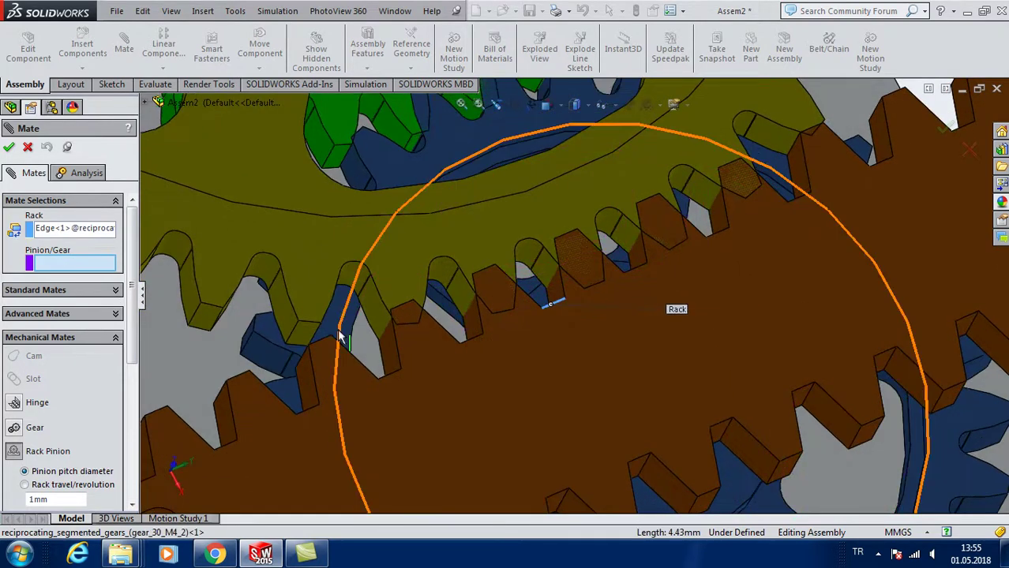
pyautogui.moveTo(339, 336)
pyautogui.scroll(2, 635, 277)
pyautogui.click(10, 148)
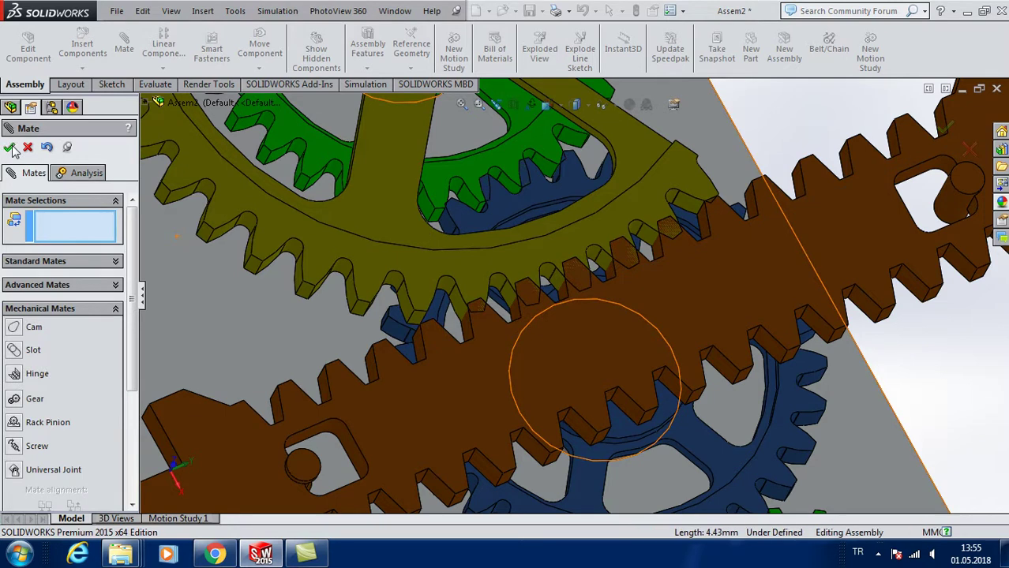
pyautogui.click(10, 149)
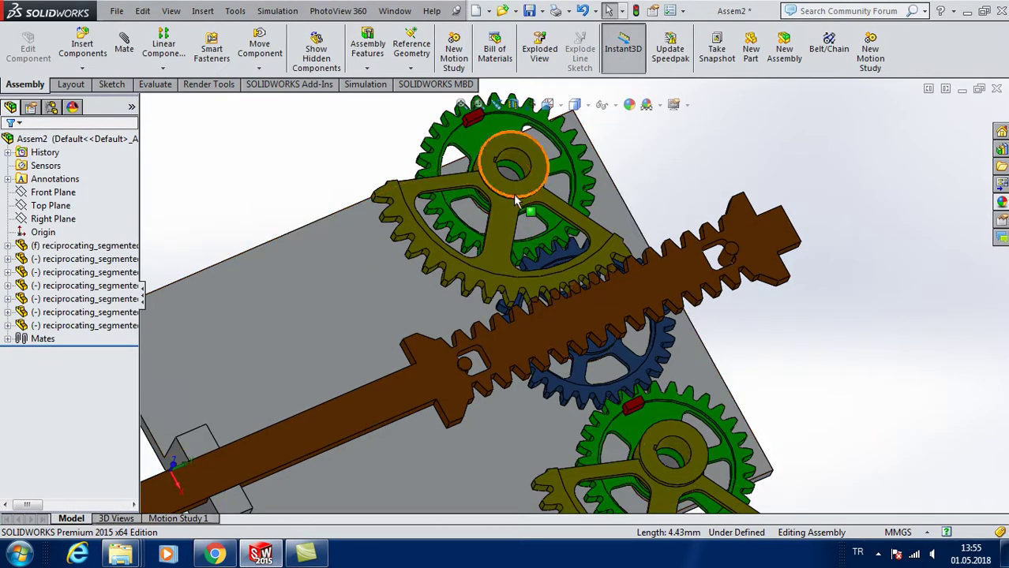
# Drag the gear hub with Move Component to check that the rack slides.
pyautogui.moveTo(514, 194)
pyautogui.mouseDown()
pyautogui.moveTo(493, 199)
pyautogui.moveTo(671, 166)
pyautogui.mouseUp()
pyautogui.press('Escape')
pyautogui.scroll(2, 672, 165)
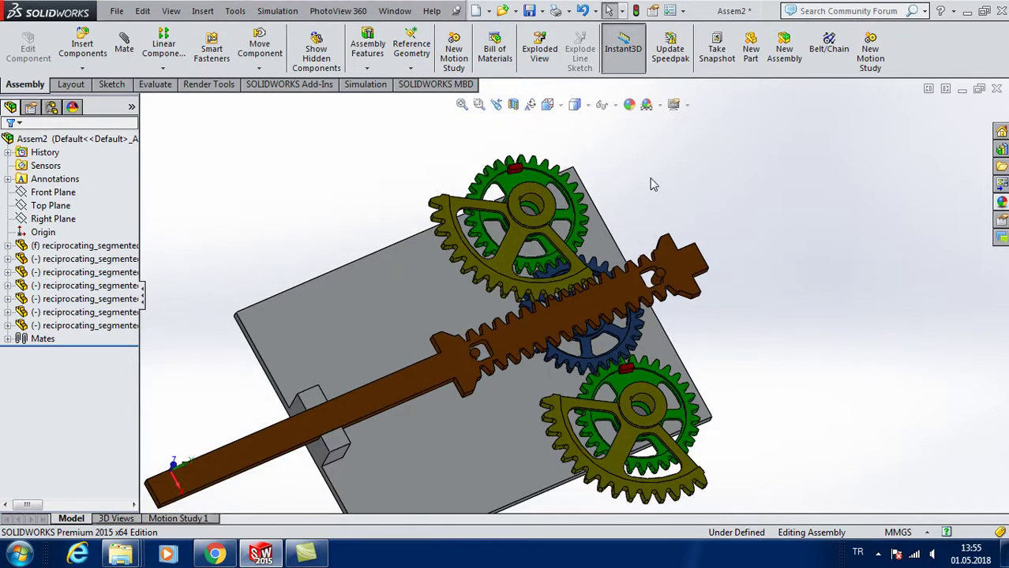
pyautogui.scroll(-5, 534, 191)
# Undo the accidental deletion of the top green gear.
pyautogui.press('Delete')
pyautogui.press('Return')
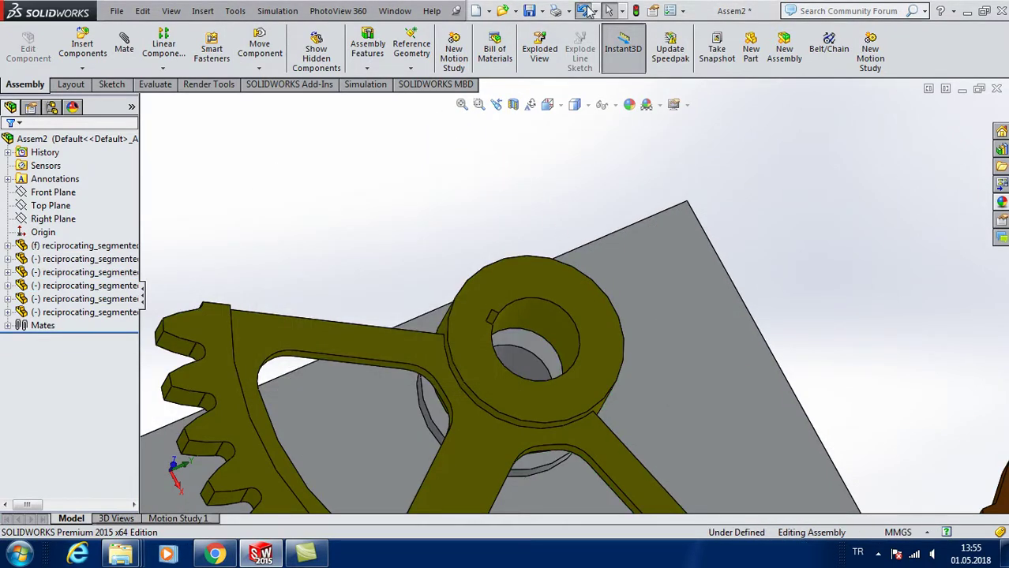
pyautogui.click(584, 10)
# From side and top-down angles, turn the gear hub and lower gear to drive the rack back and forth.
pyautogui.moveTo(764, 227)
pyautogui.mouseDown(button='middle')
pyautogui.moveTo(660, 141)
pyautogui.moveTo(698, 162)
pyautogui.mouseUp(button='middle')
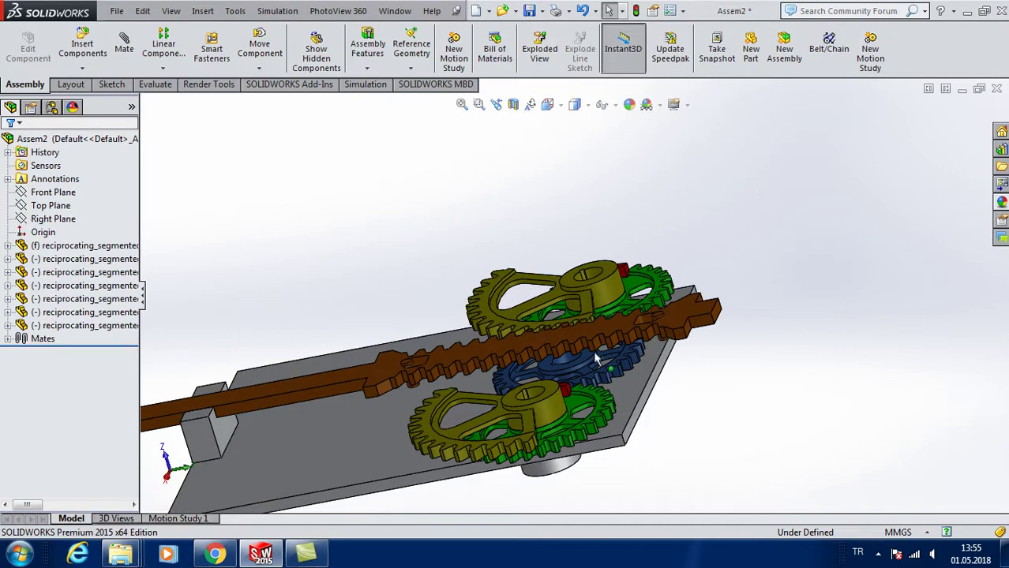
pyautogui.moveTo(608, 306)
pyautogui.mouseDown()
pyautogui.moveTo(630, 289)
pyautogui.moveTo(683, 396)
pyautogui.mouseUp()
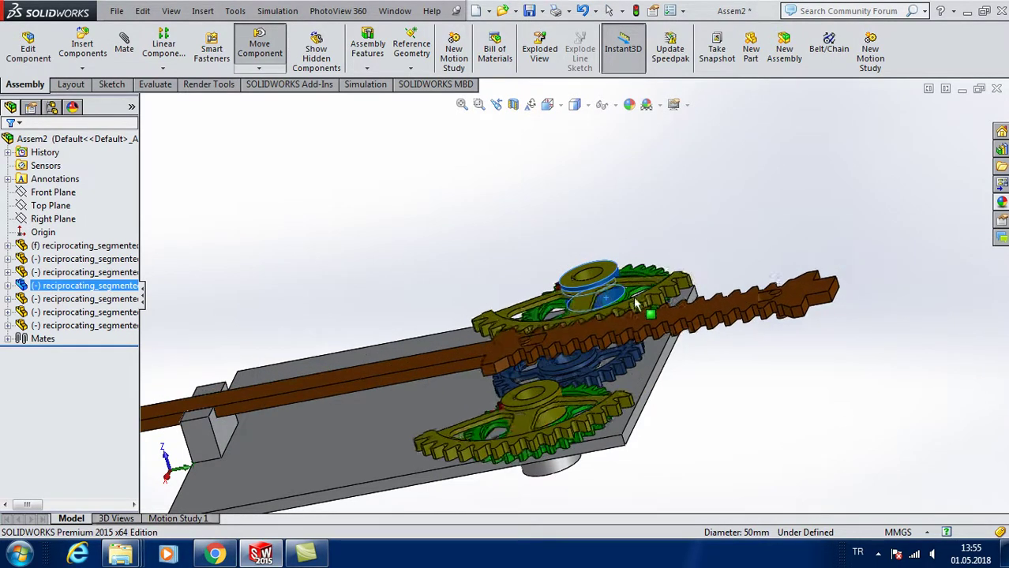
pyautogui.press('Escape')
pyautogui.moveTo(683, 396); pyautogui.dragTo(645, 359, button='middle')
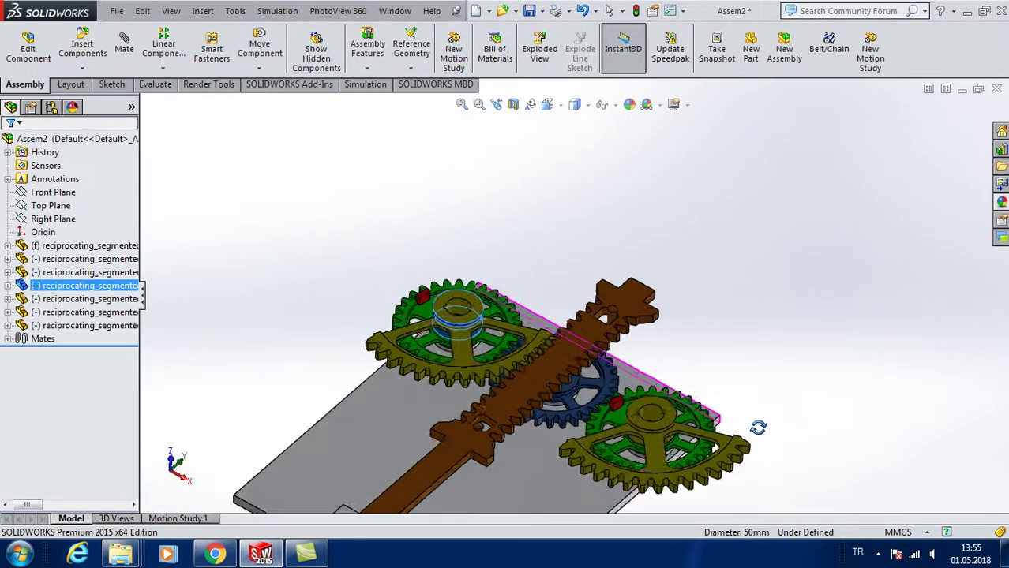
pyautogui.moveTo(597, 467)
pyautogui.mouseDown()
pyautogui.moveTo(615, 479)
pyautogui.moveTo(566, 449)
pyautogui.moveTo(615, 430)
pyautogui.moveTo(597, 414)
pyautogui.moveTo(671, 342)
pyautogui.mouseUp()
pyautogui.click(576, 181)
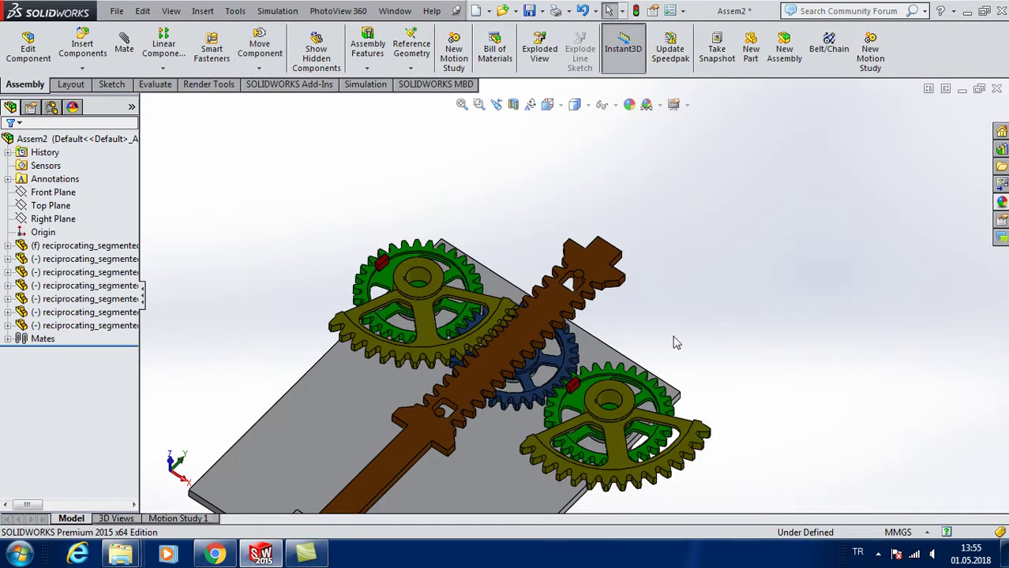
# Switch to the standard front view, then orbit to a tilted angle.
pyautogui.click(547, 105)
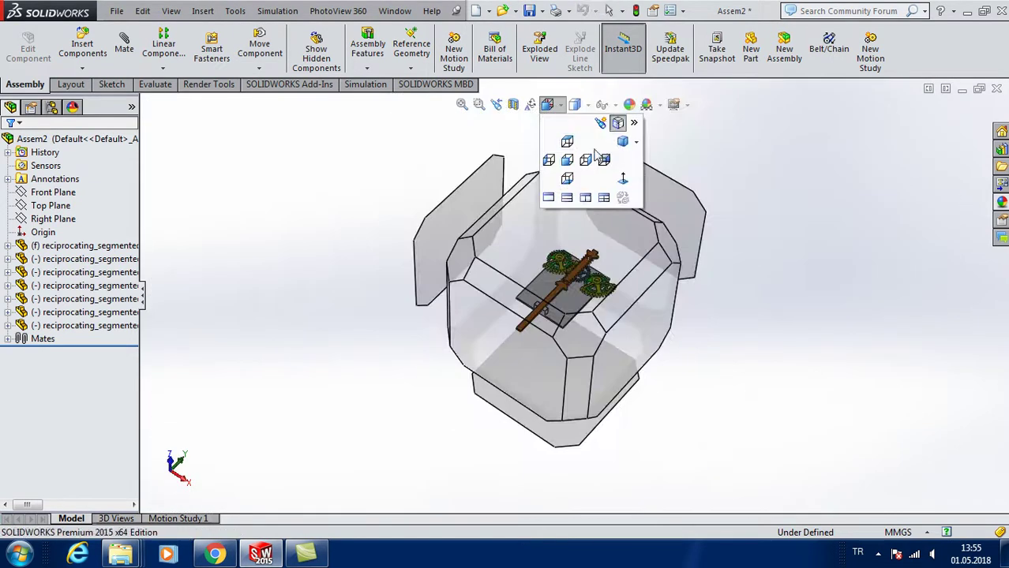
pyautogui.click(621, 142)
pyautogui.moveTo(723, 205)
pyautogui.mouseDown(button='middle')
pyautogui.moveTo(705, 193)
pyautogui.moveTo(511, 248)
pyautogui.moveTo(653, 407)
pyautogui.moveTo(671, 451)
pyautogui.mouseUp(button='middle')
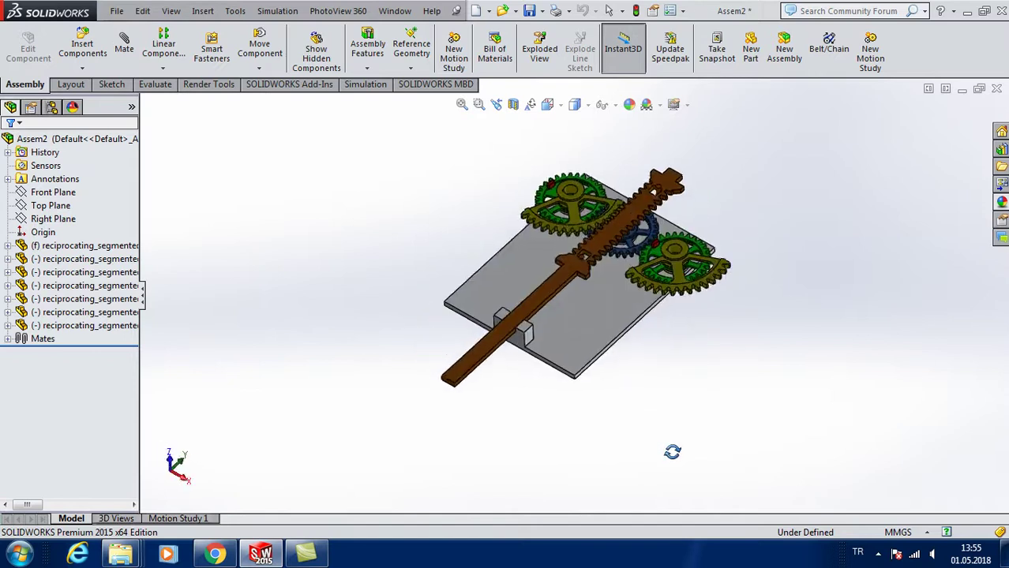
pyautogui.scroll(-5, 624, 213)
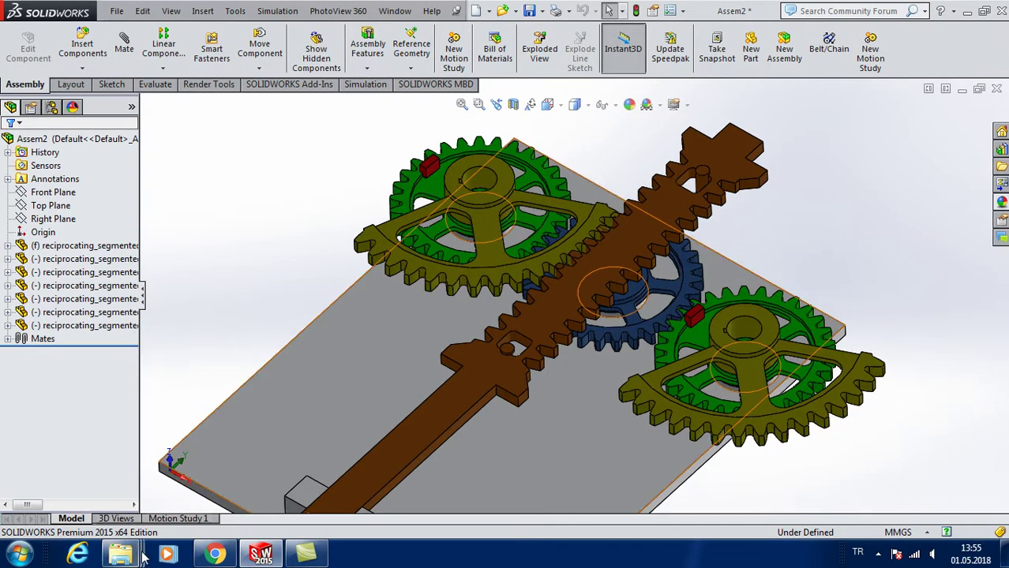
# Bring up the browser showing the reciprocating_segmented_gears_(gif).gif reference animation.
pyautogui.click(880, 551)
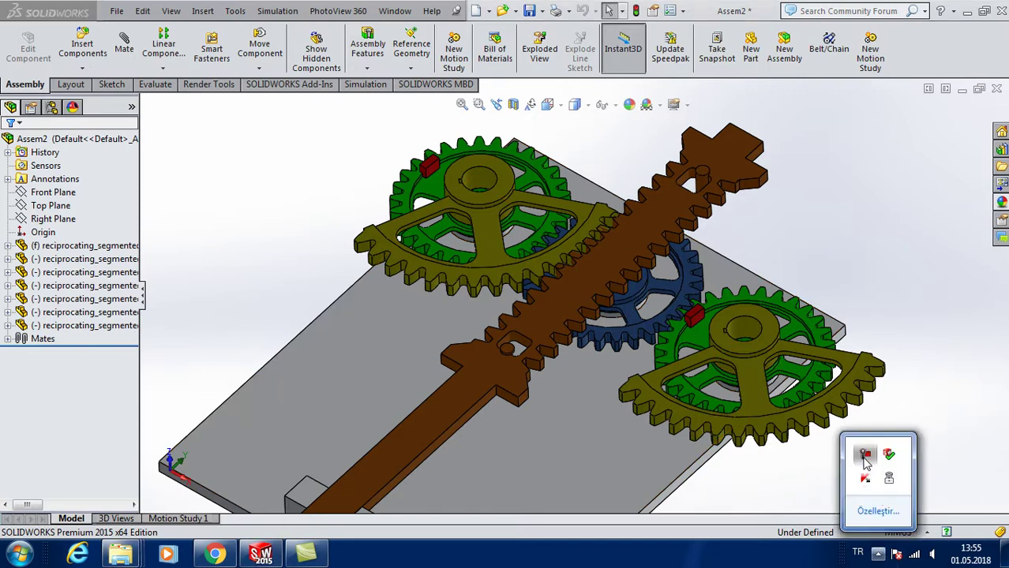
pyautogui.click(864, 457)
pyautogui.click(939, 496)
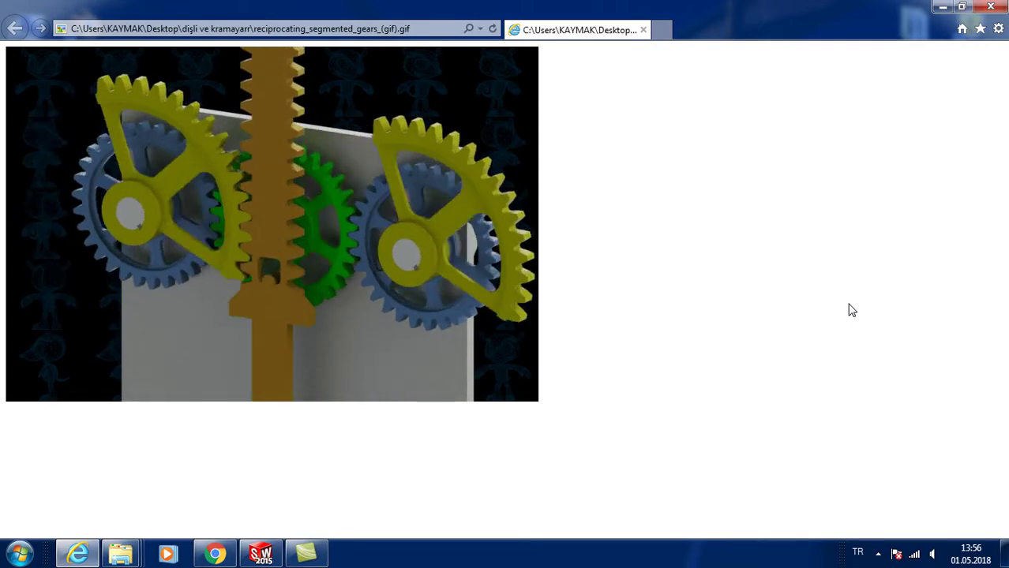
# Switch to Internet Explorer to watch reciprocating_segmented_gears_(gif).gif, its rack sliding between the segmented gears.
pyautogui.click(882, 557)
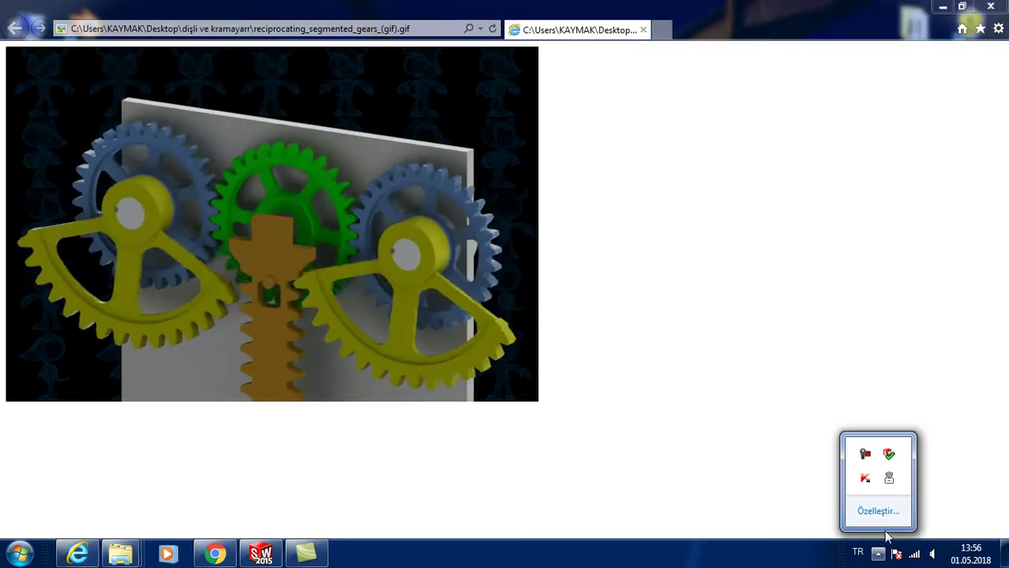
pyautogui.click(866, 457)
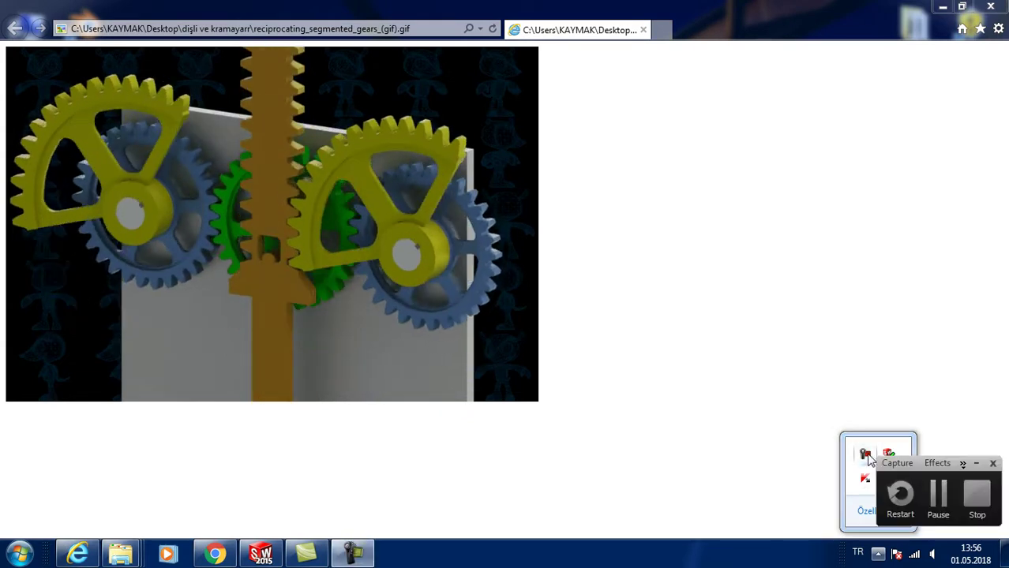